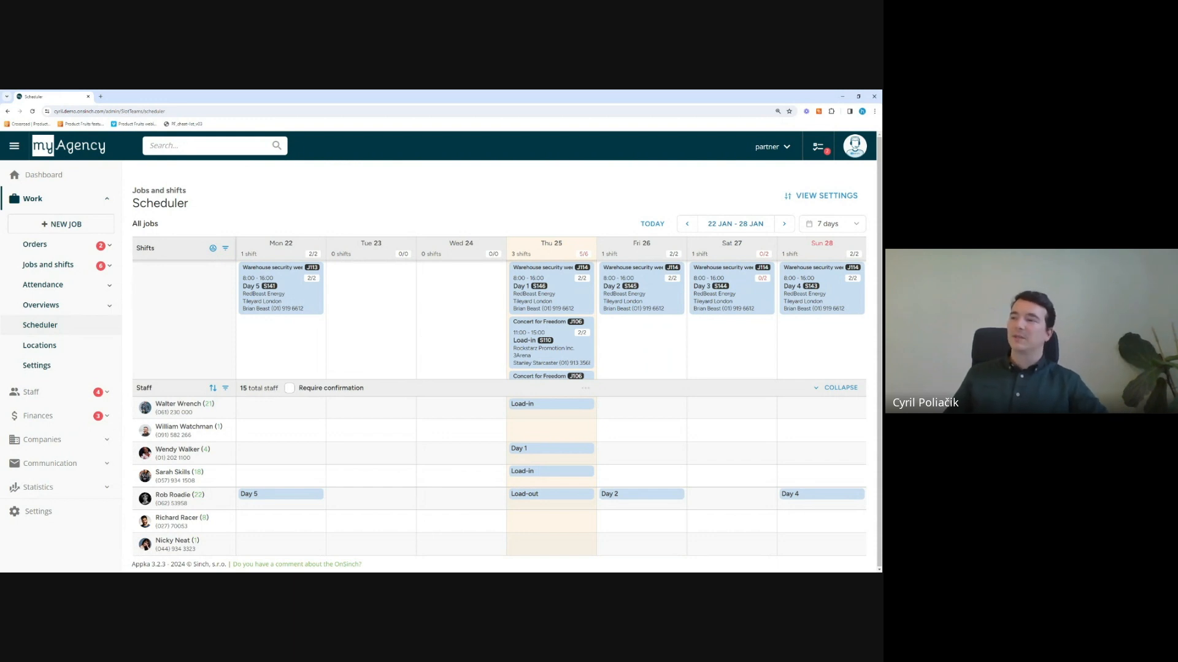
Collapse the staff section to enlarge the shifts area, and show a 14-day schedule from 25 January to 7 February
left_click_drag(585, 388, 583, 552)
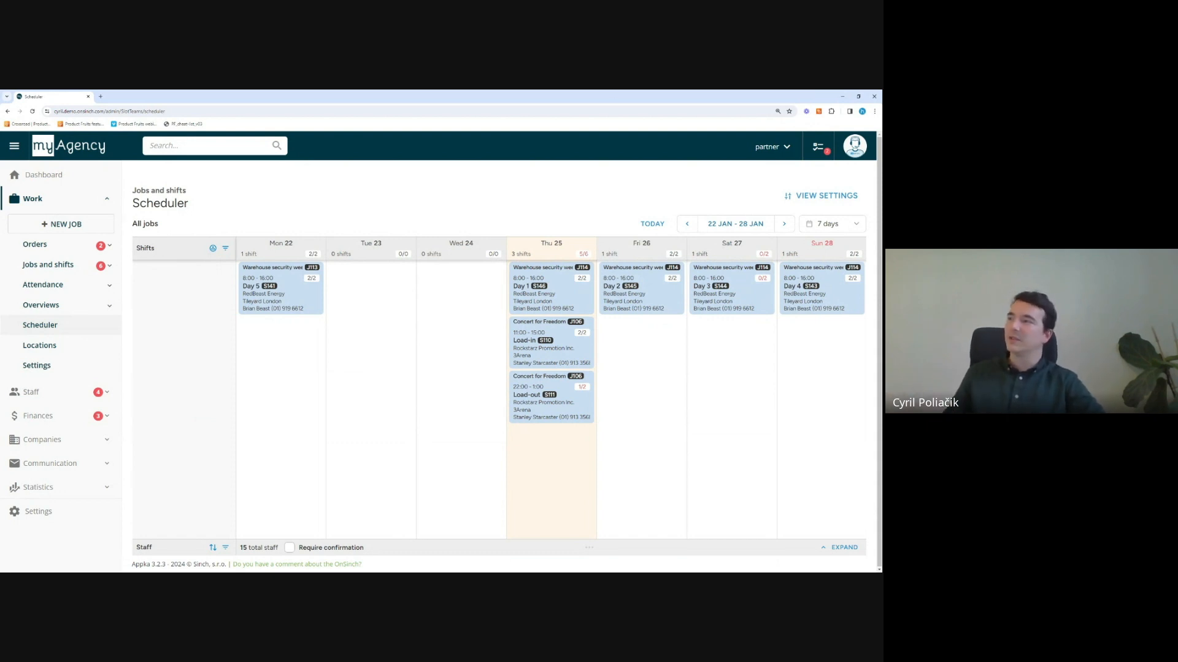
left_click(833, 224)
left_click(833, 279)
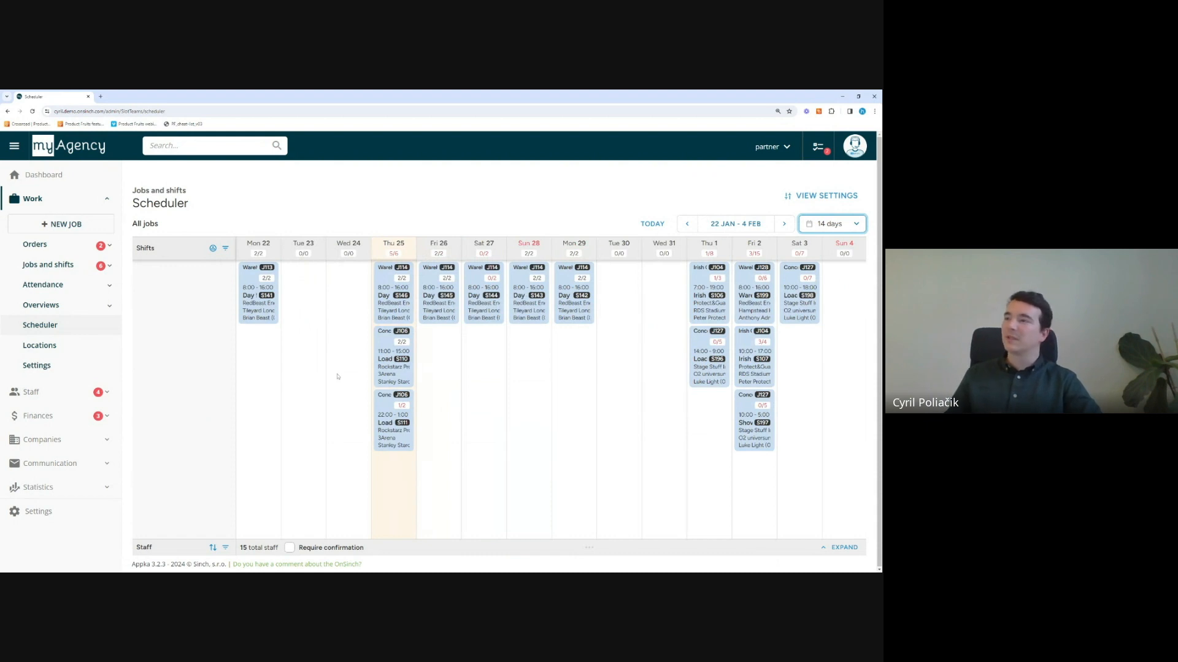
left_click_drag(578, 399, 442, 400)
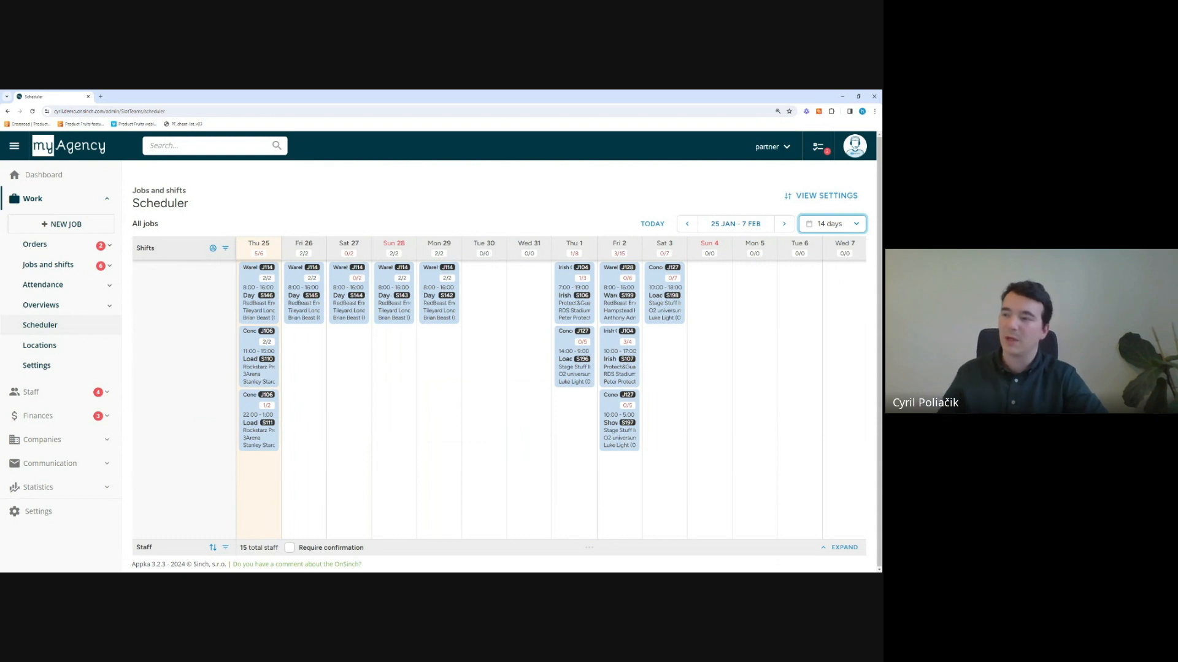
left_click(839, 547)
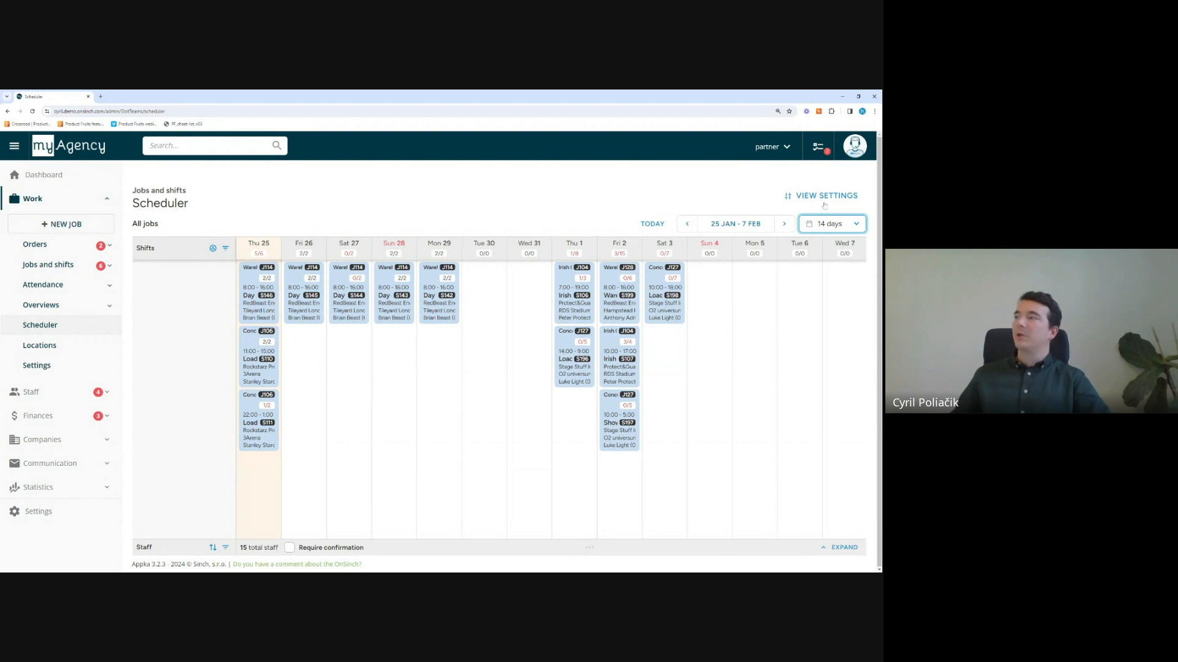
Zoom the schedule timeline in and out, finishing on the seven-day range from 25 to 31 January
left_click(823, 226)
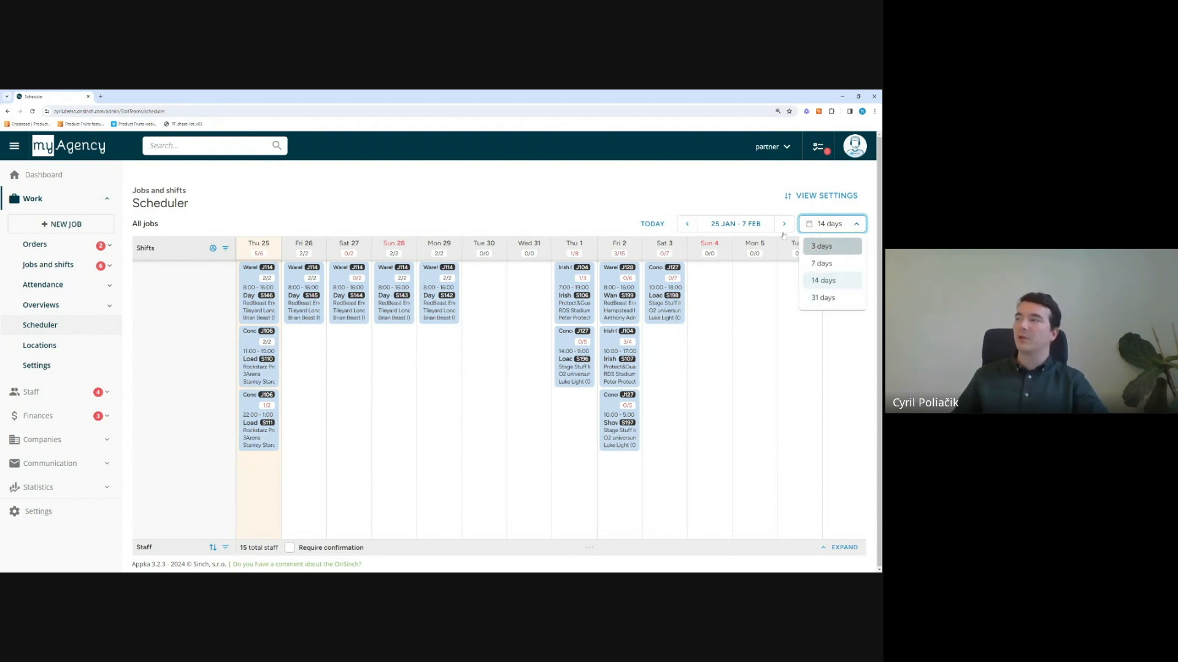
left_click(860, 225)
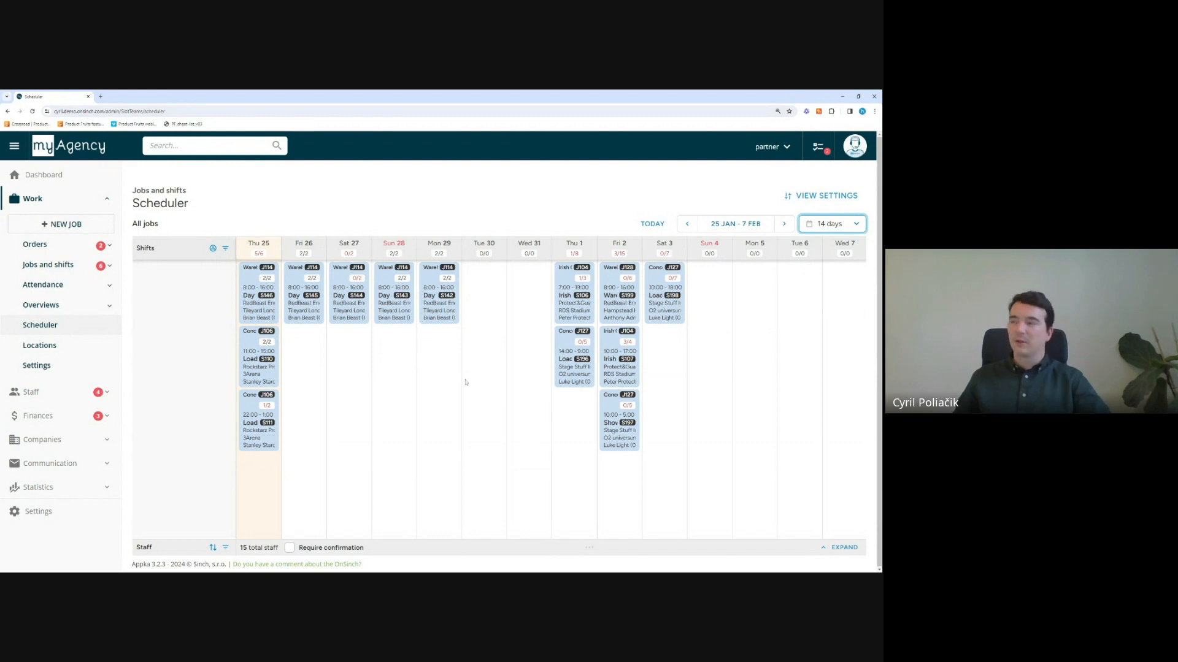
scroll(490, 412, "up", 5)
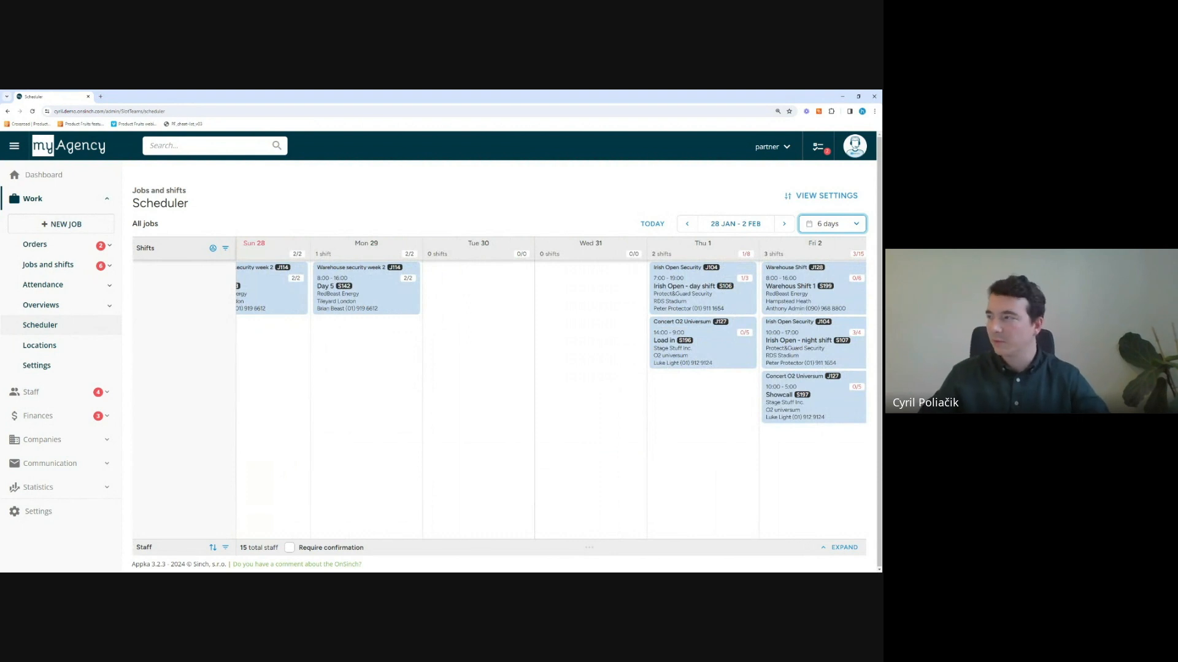
scroll(421, 356, "down", 5)
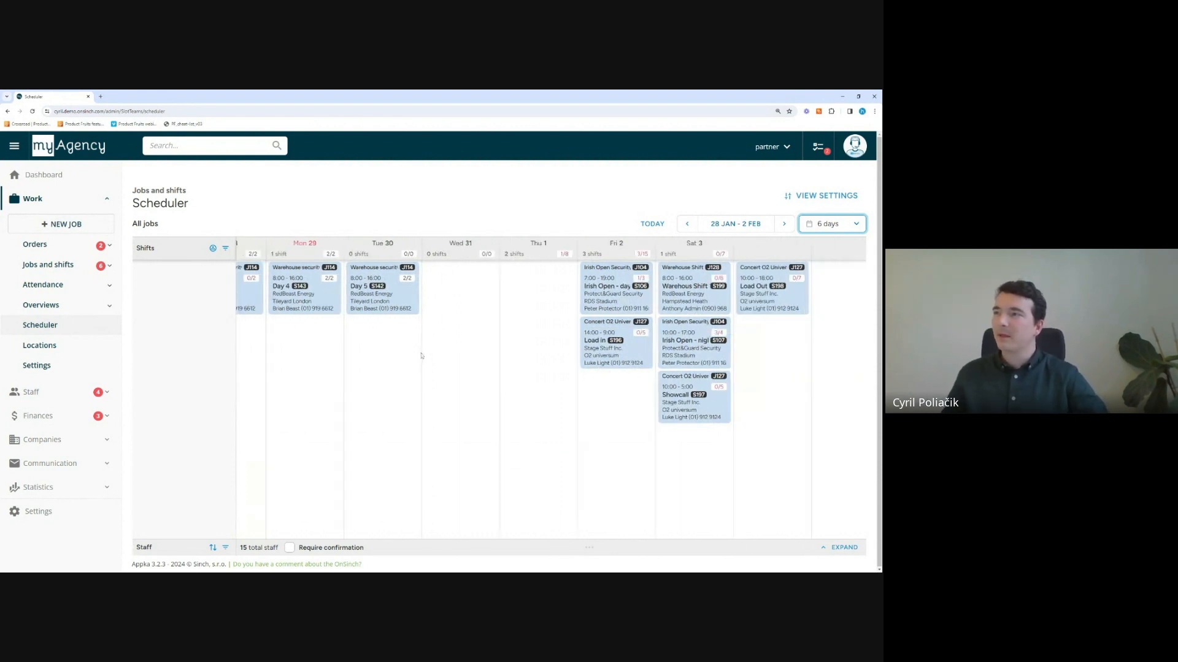
left_click_drag(364, 364, 483, 371)
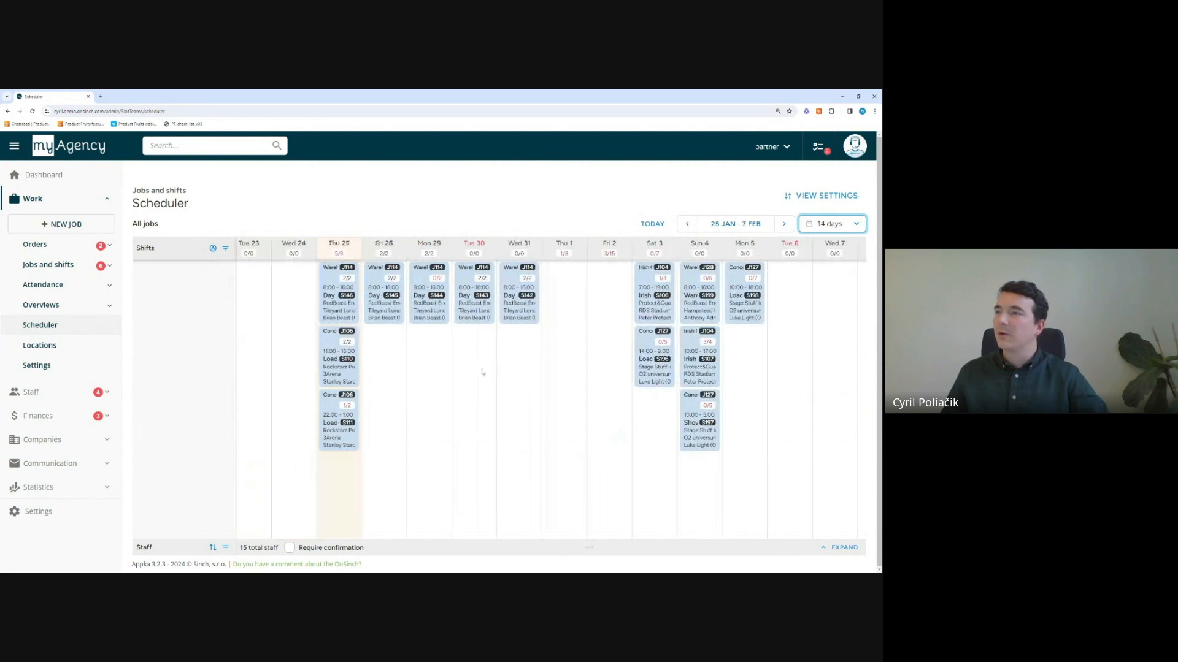
scroll(474, 363, "up", 3)
scroll(474, 364, "up", 2)
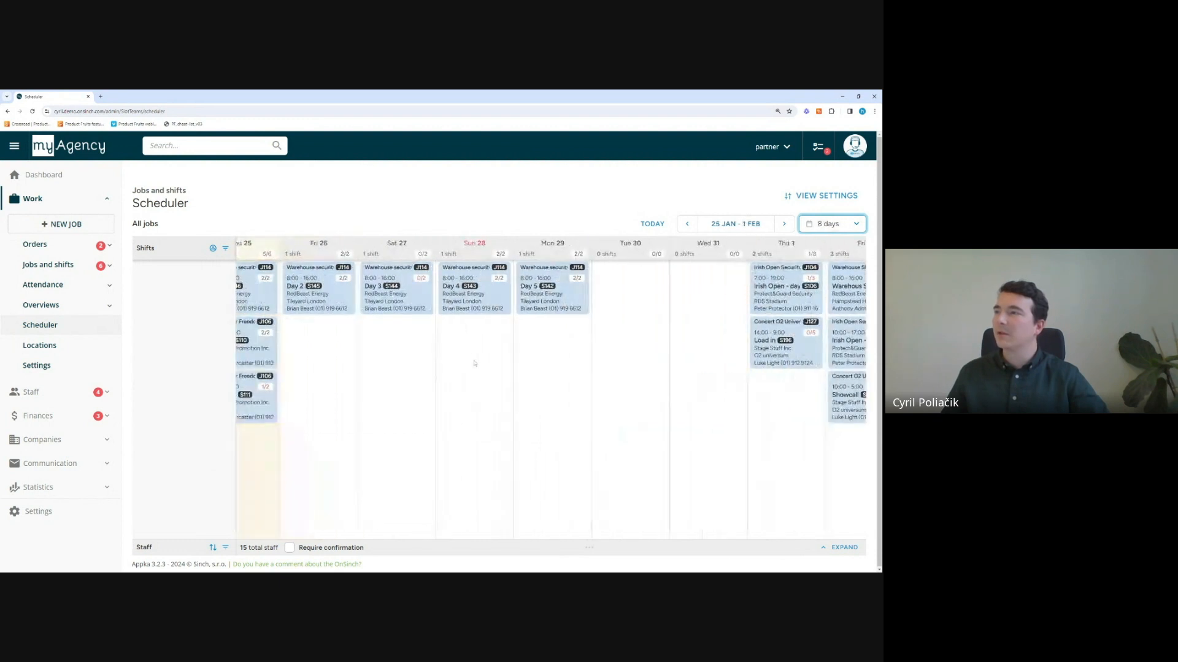
Change the scheduler's job/shift display format to Timeview in the view settings
left_click(820, 196)
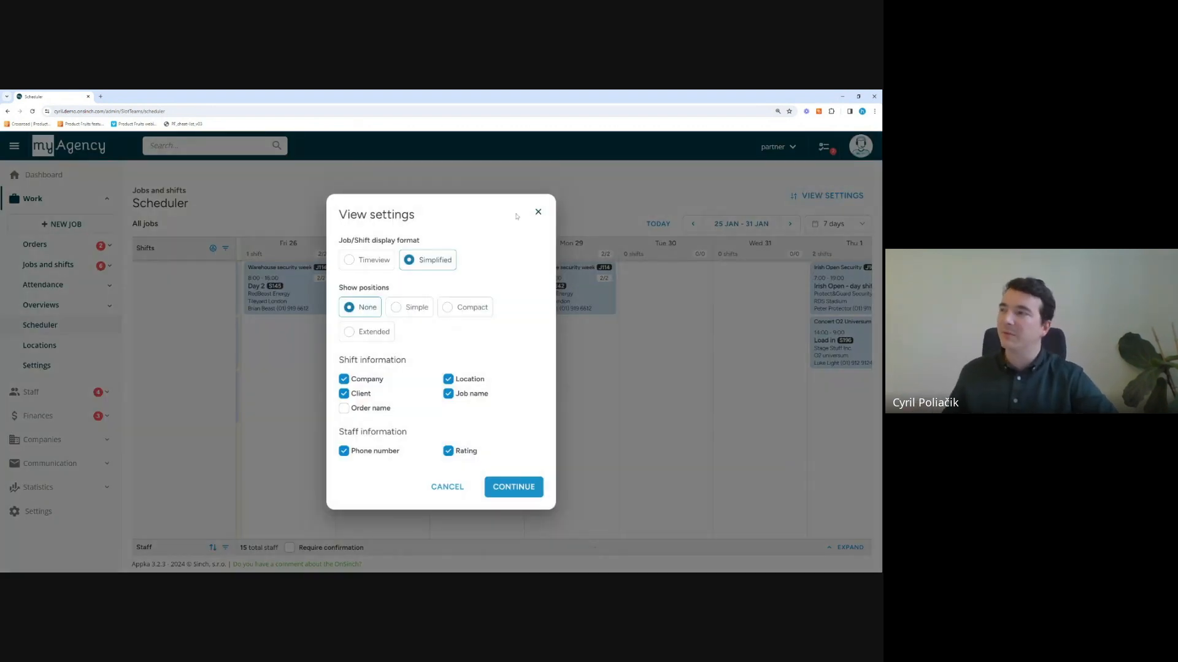
left_click(543, 211)
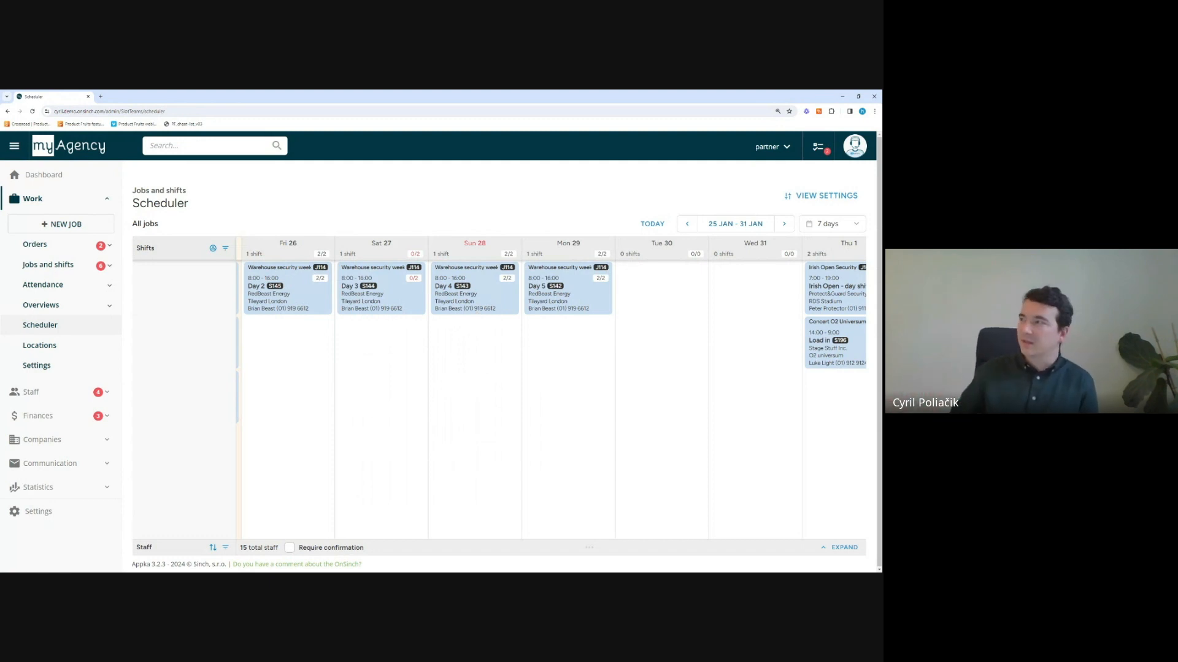
left_click(802, 202)
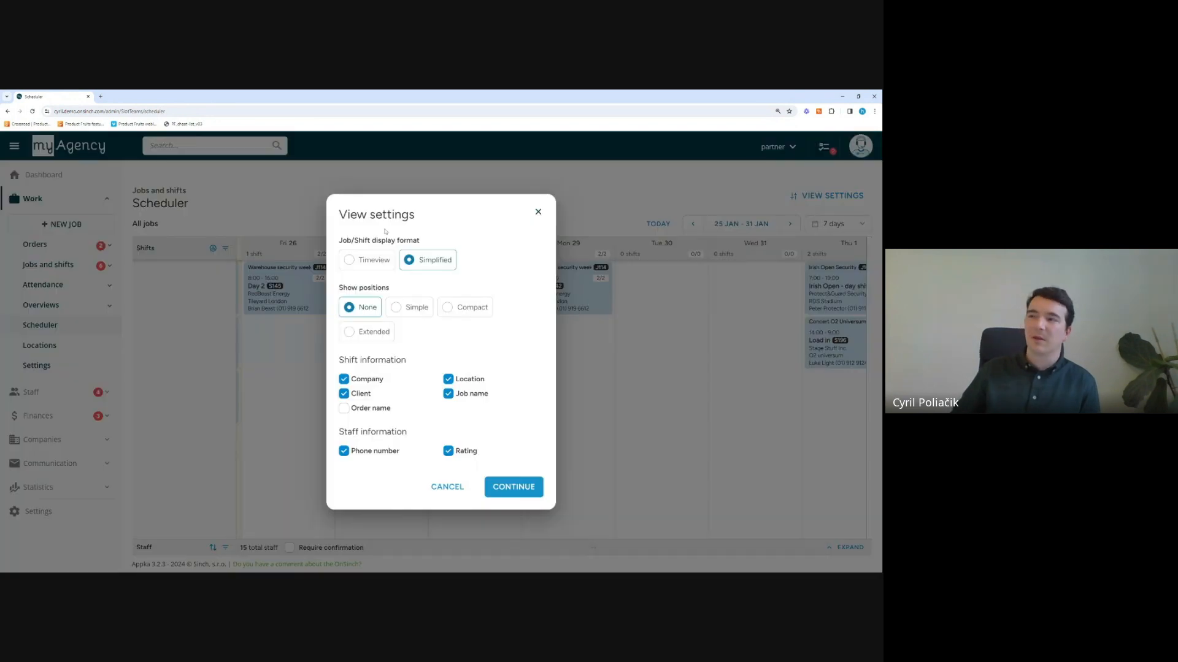
left_click(367, 260)
left_click(512, 488)
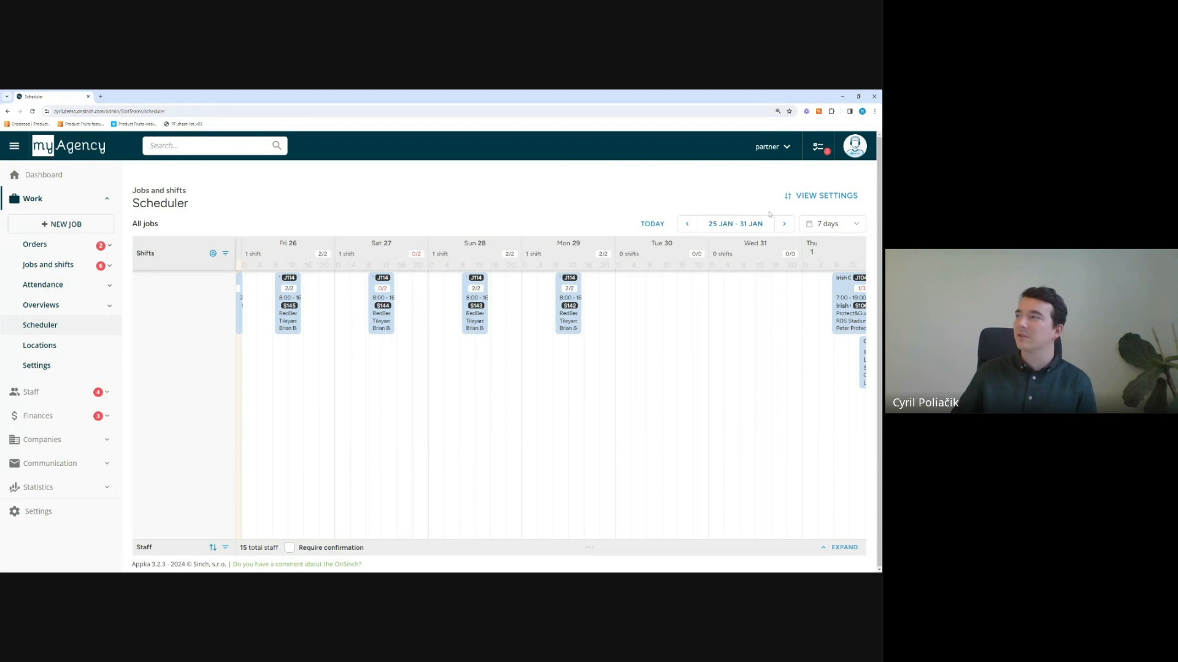
Return the job/shift display format to Simplified in the view settings
left_click(822, 195)
left_click(432, 261)
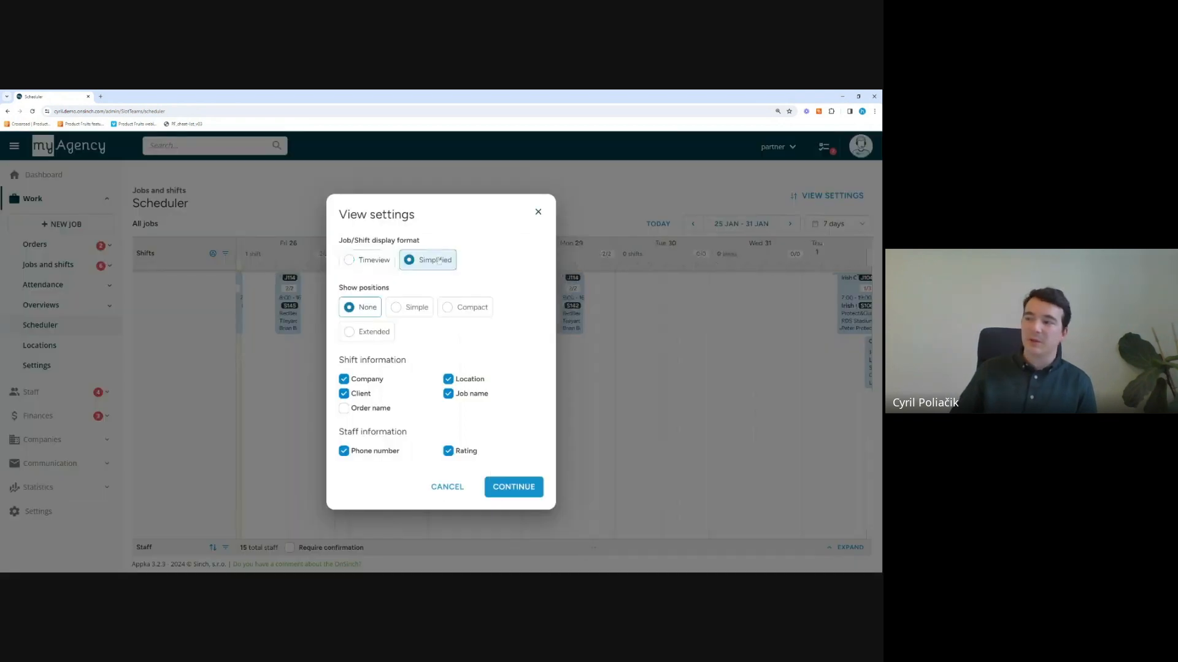
left_click(509, 487)
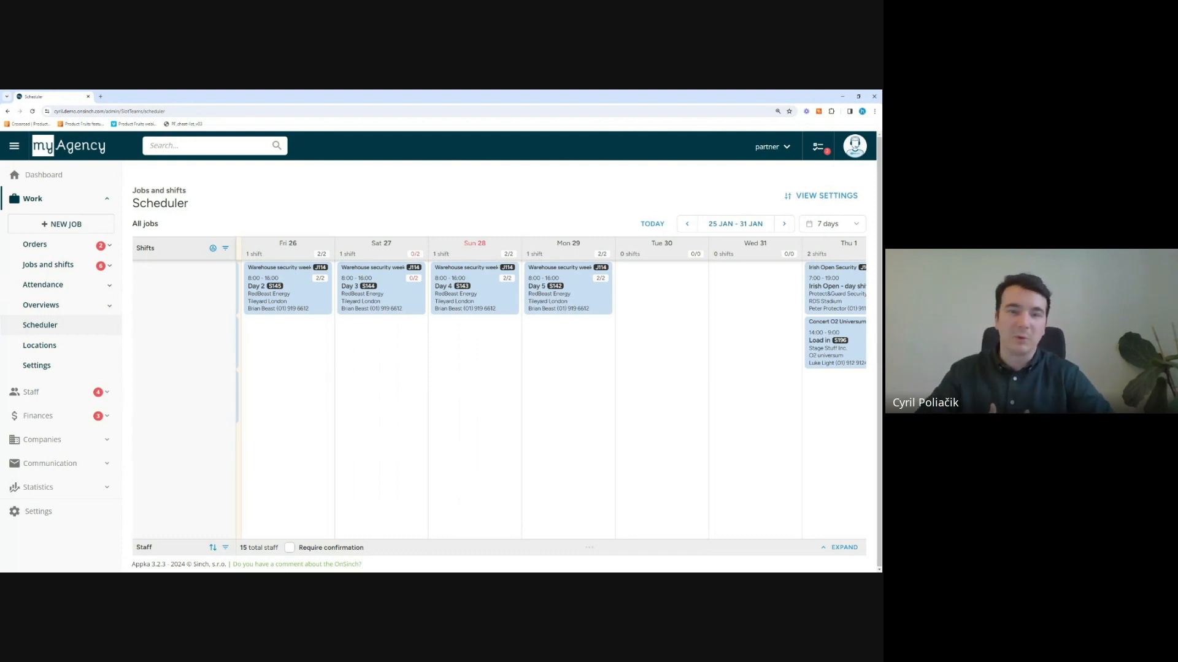
Hide the Company and Client details from the shift cards through the view settings
left_click(822, 196)
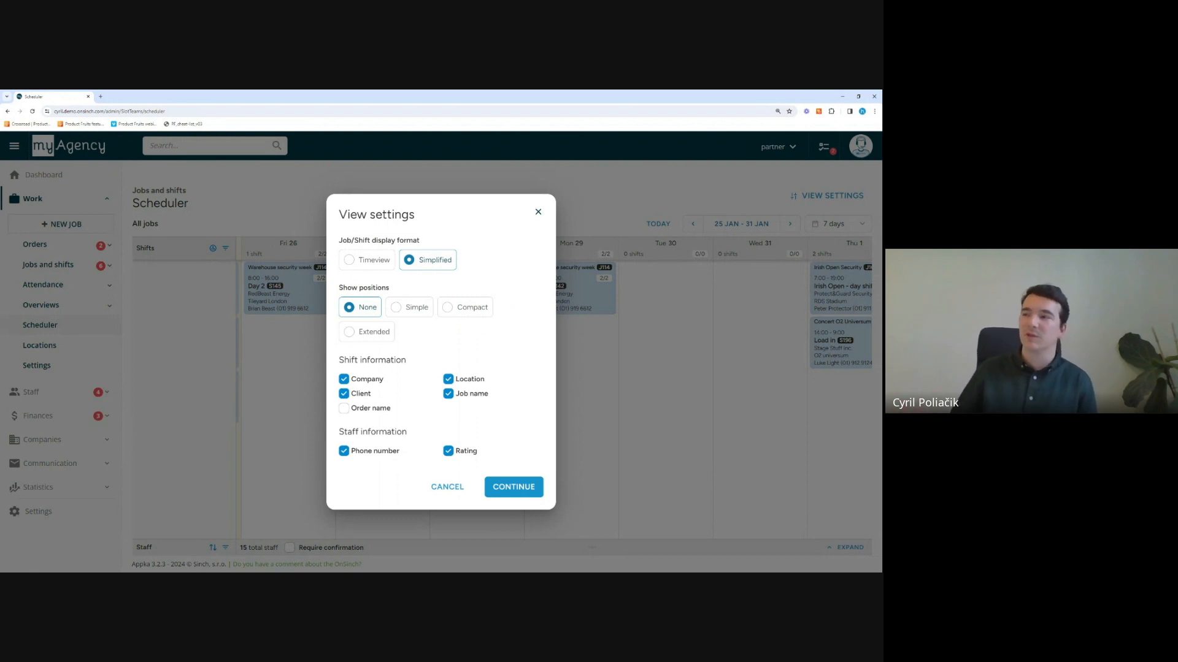
left_click(344, 379)
left_click(344, 394)
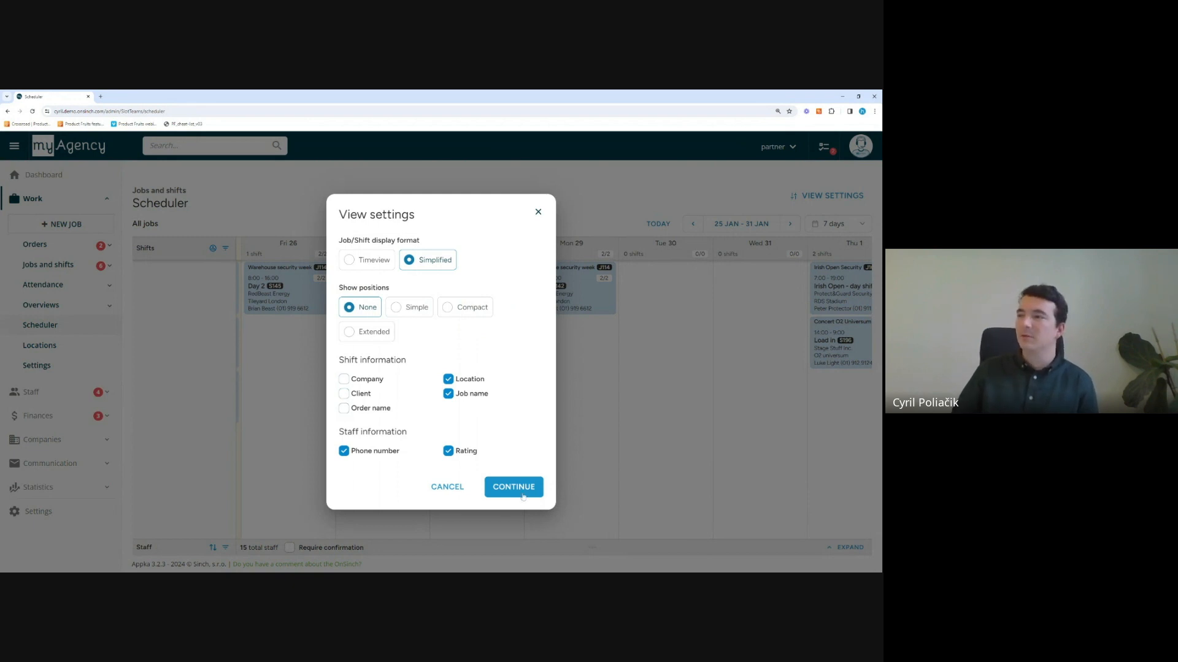
left_click(506, 484)
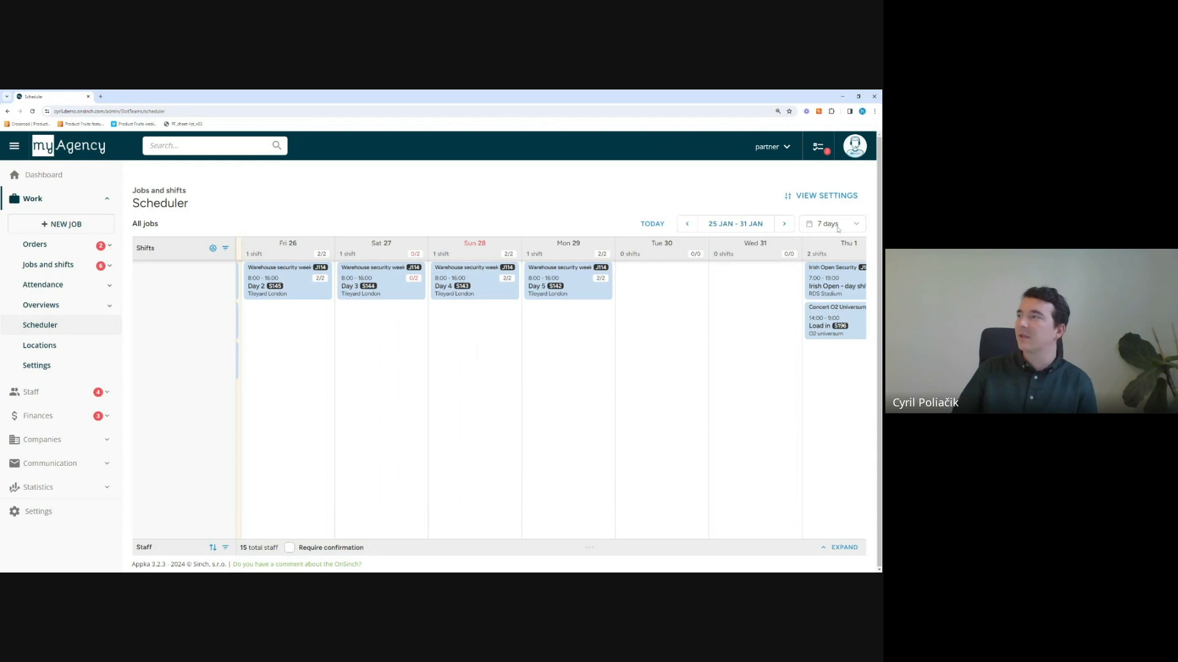
Set Show positions to Extended in the view settings and apply it to the scheduler
left_click(808, 200)
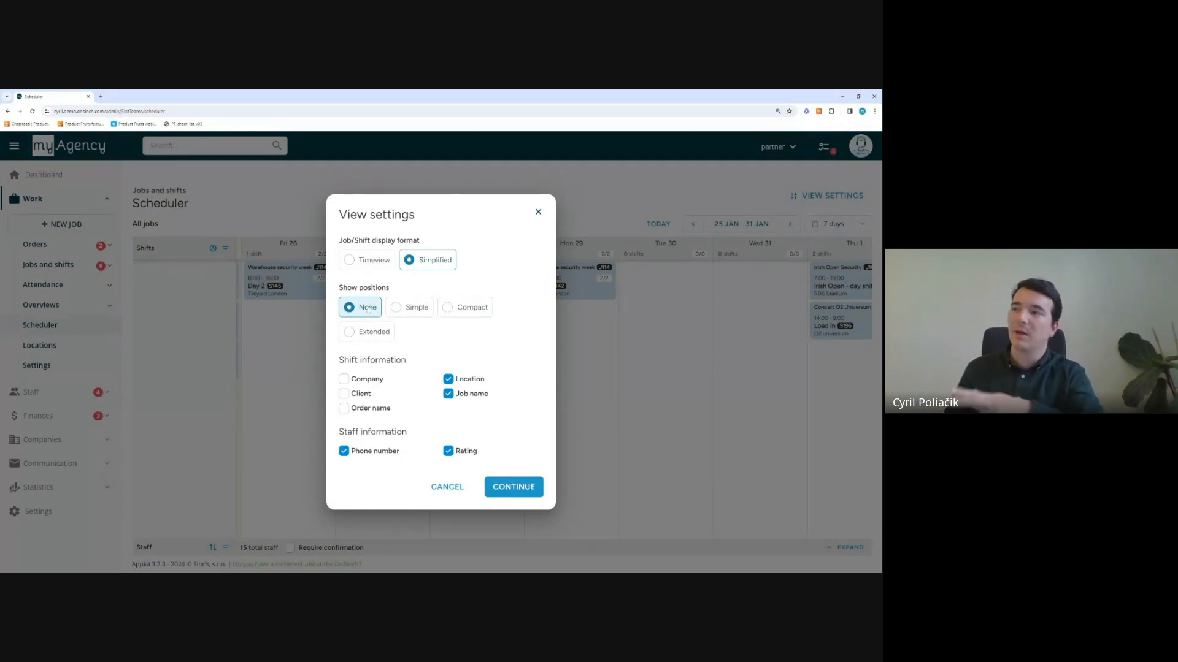
left_click(539, 212)
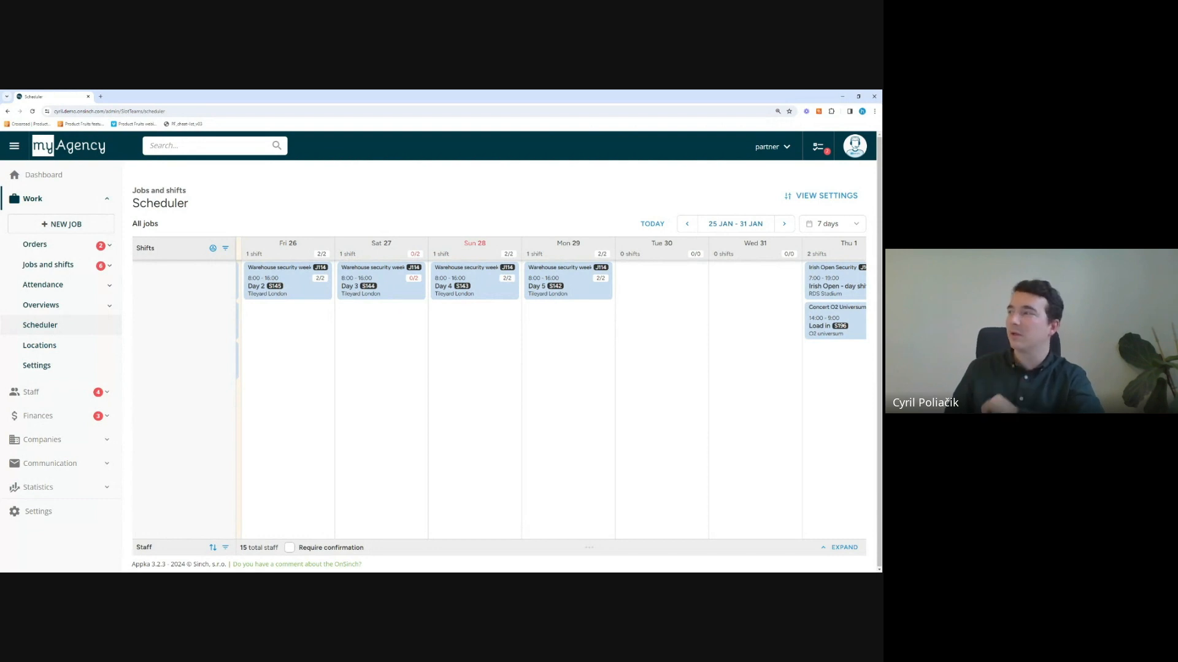
left_click(801, 200)
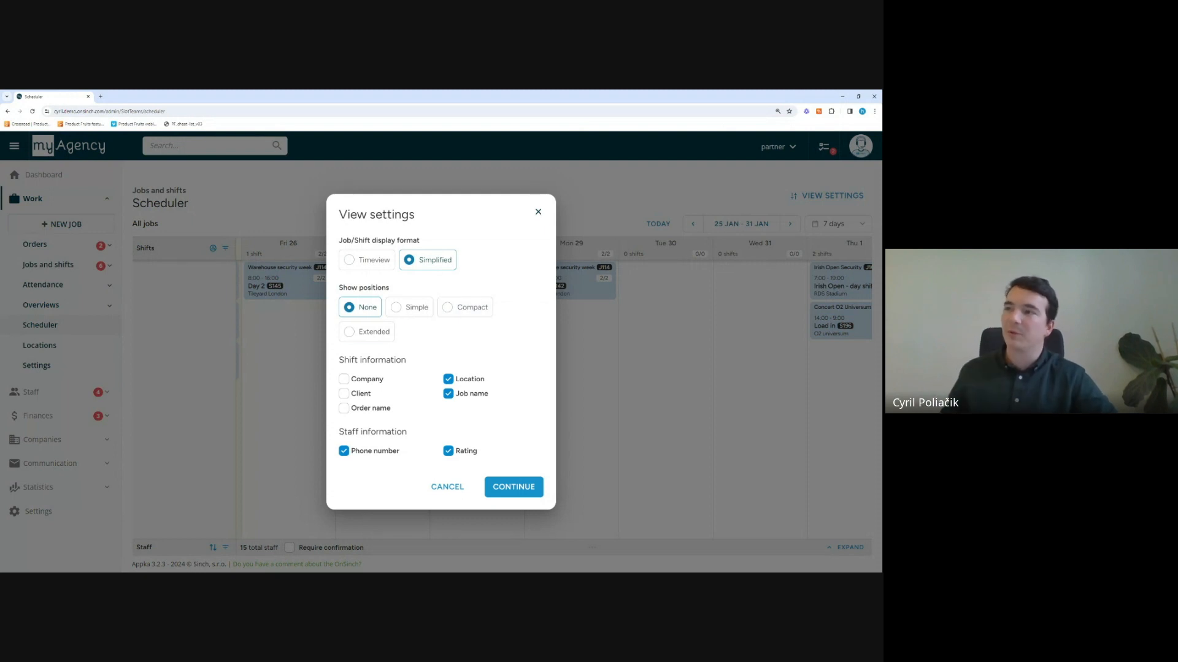
left_click(380, 332)
left_click(523, 488)
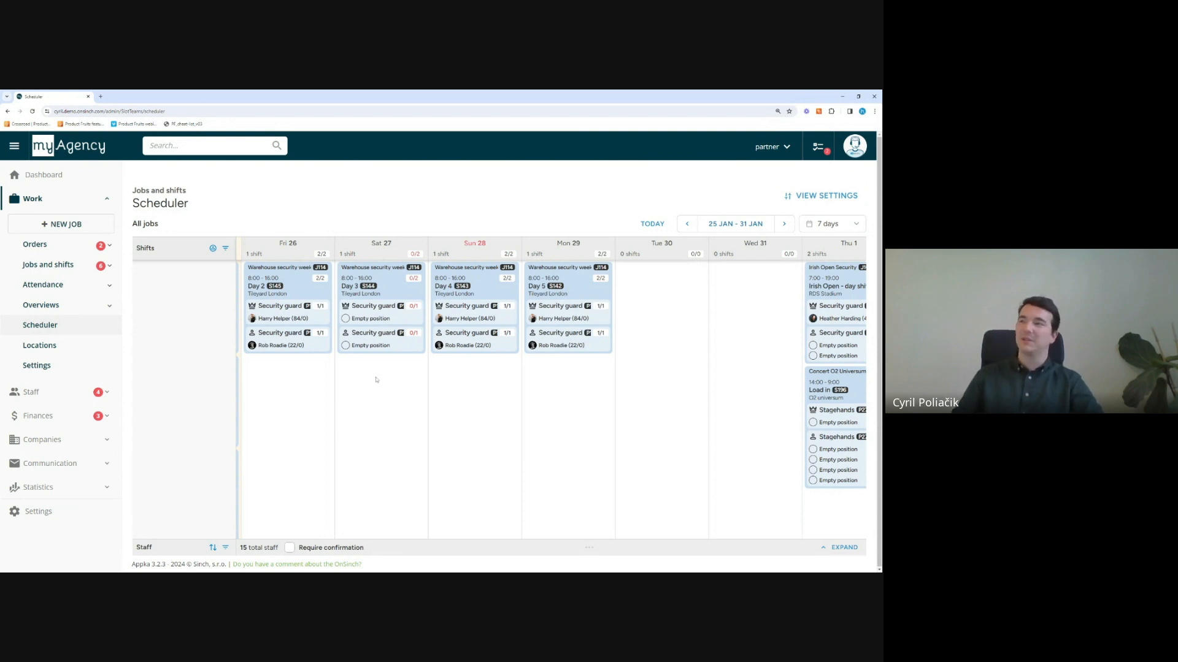
Assign the second and third listed staff members to security guard positions P172 and P173 of Saturday 27's Day 3 shift
scroll(376, 380, "up", 3)
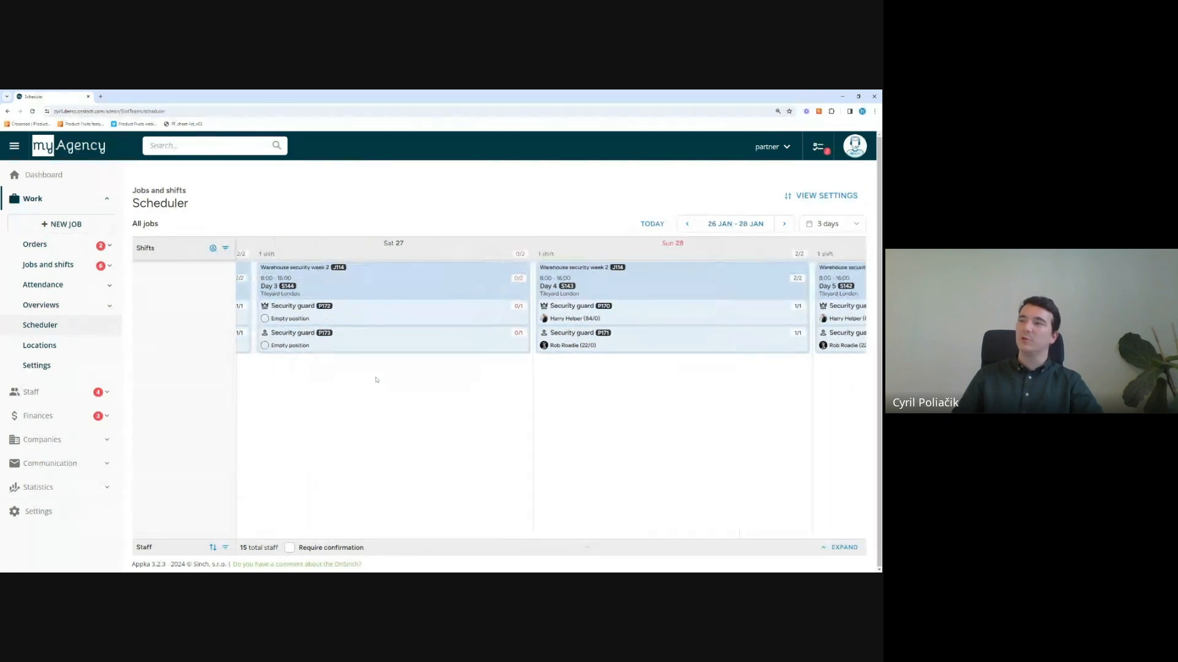
scroll(354, 413, "up", 1)
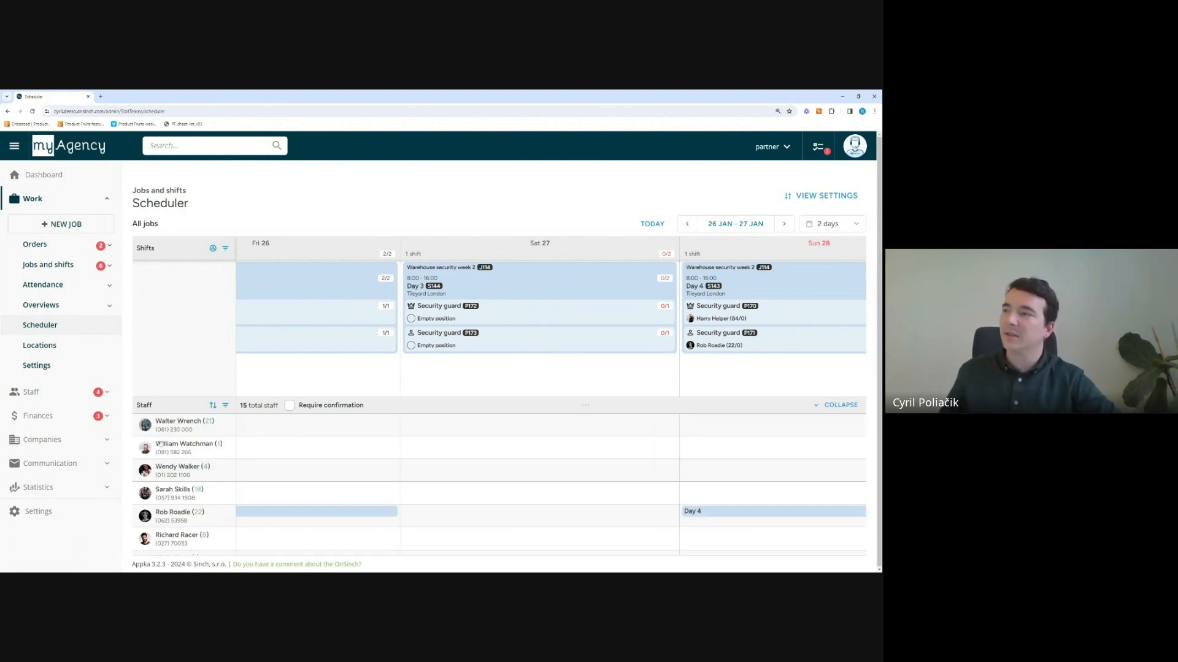
left_click_drag(161, 444, 485, 305)
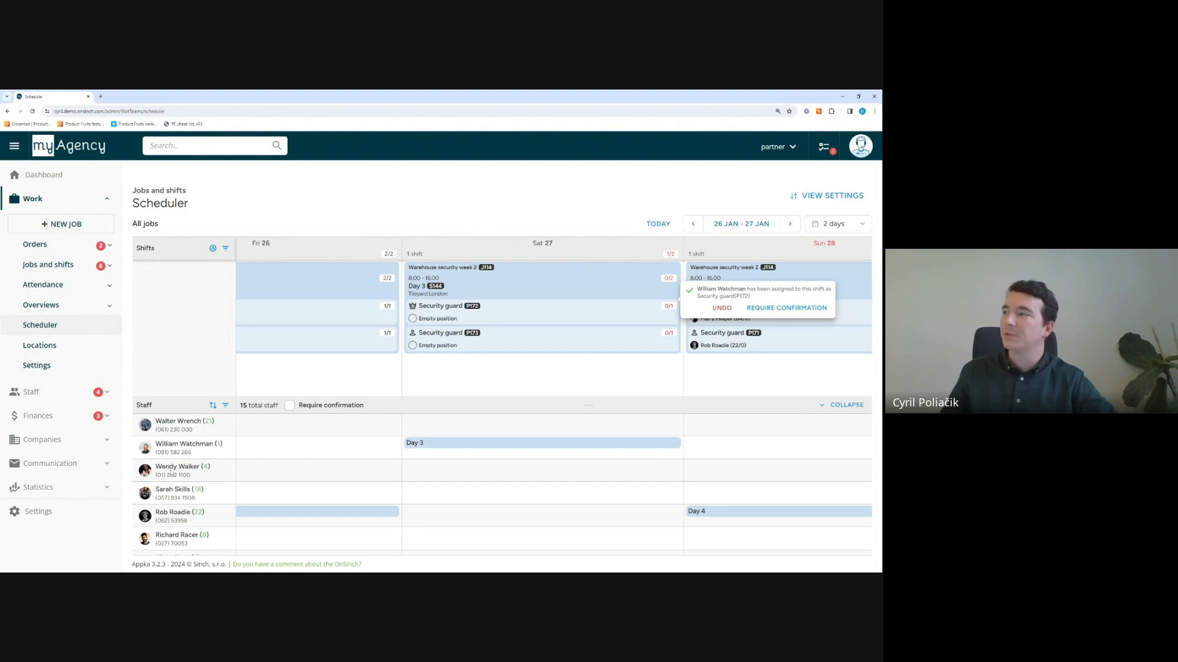
left_click_drag(171, 472, 475, 345)
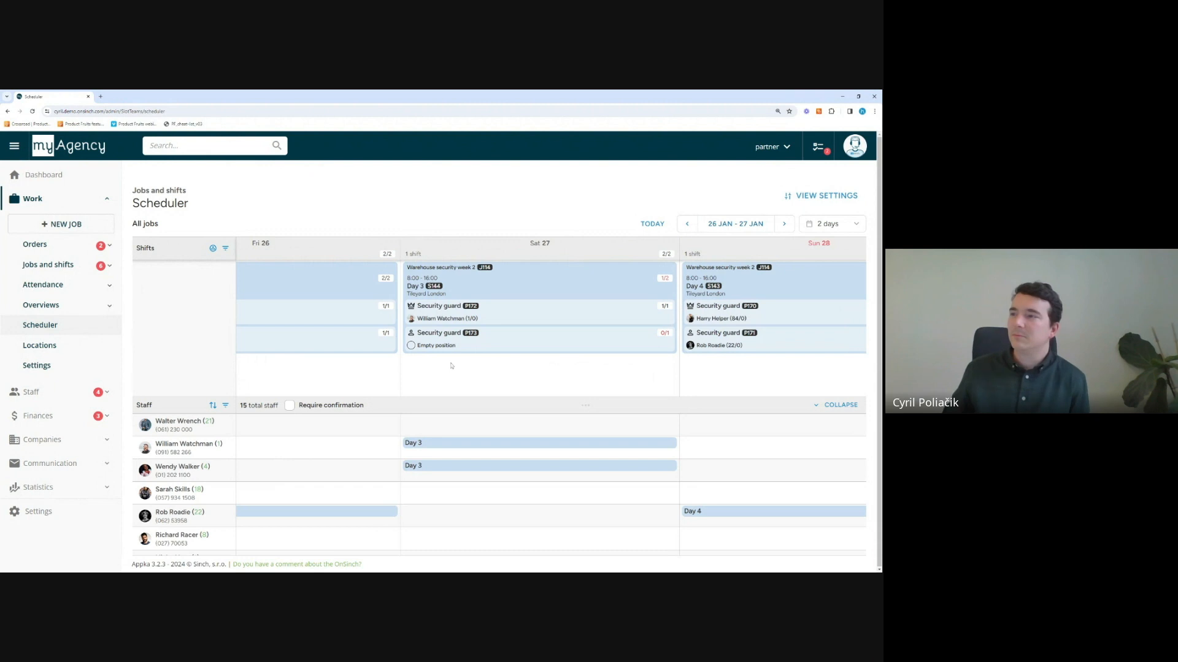
Sign off both staff members from the security guard positions in the Day 3 shift details and close the details
left_click(509, 313)
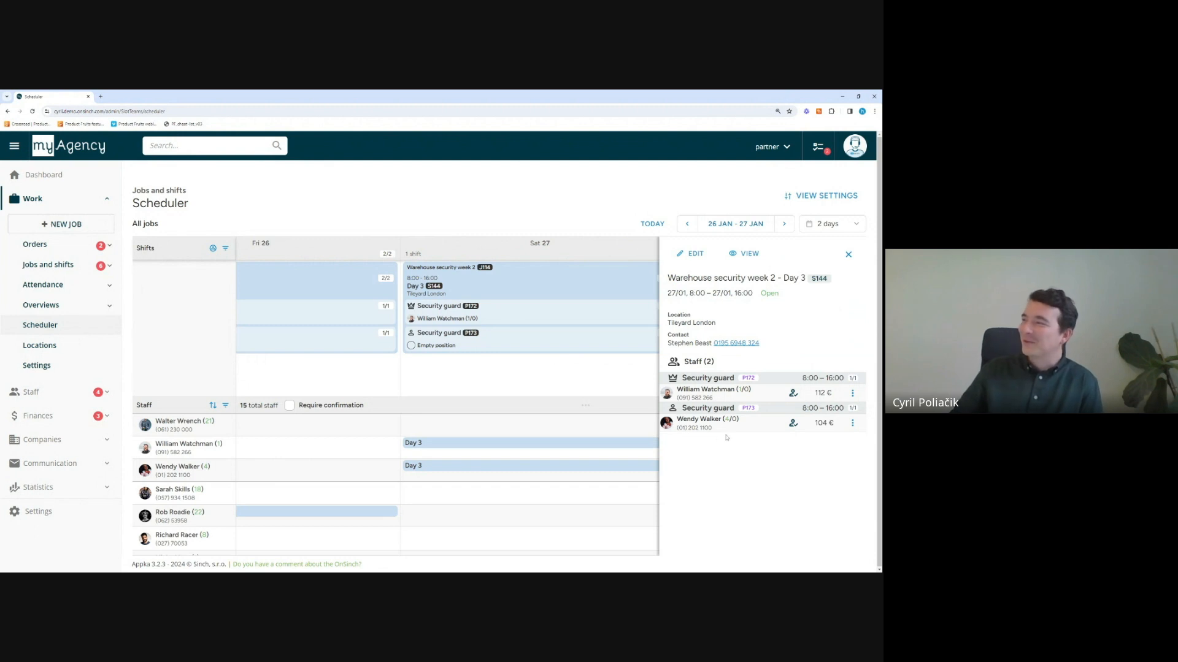
left_click(856, 395)
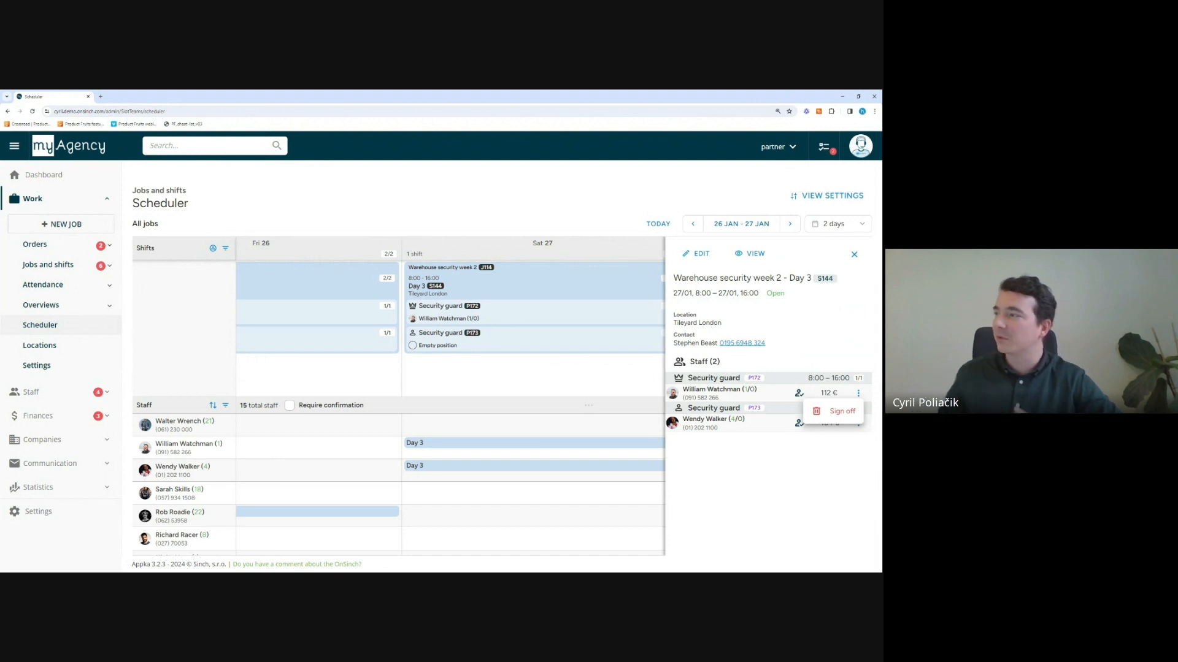
left_click(847, 411)
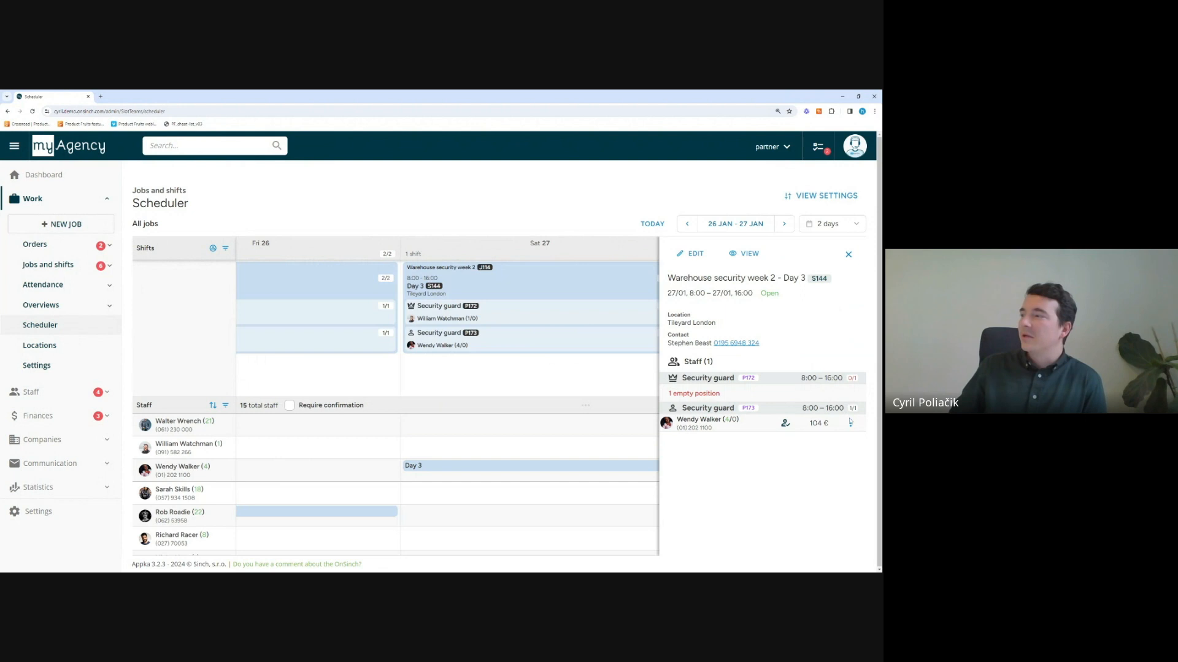
left_click(850, 422)
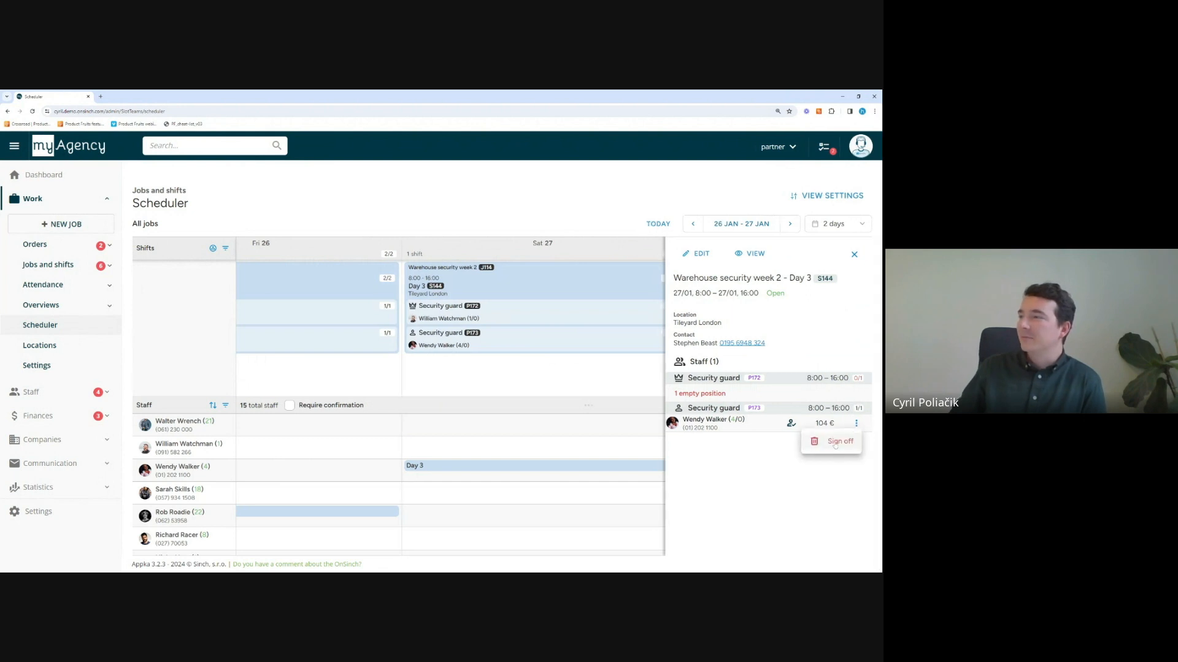
left_click(835, 442)
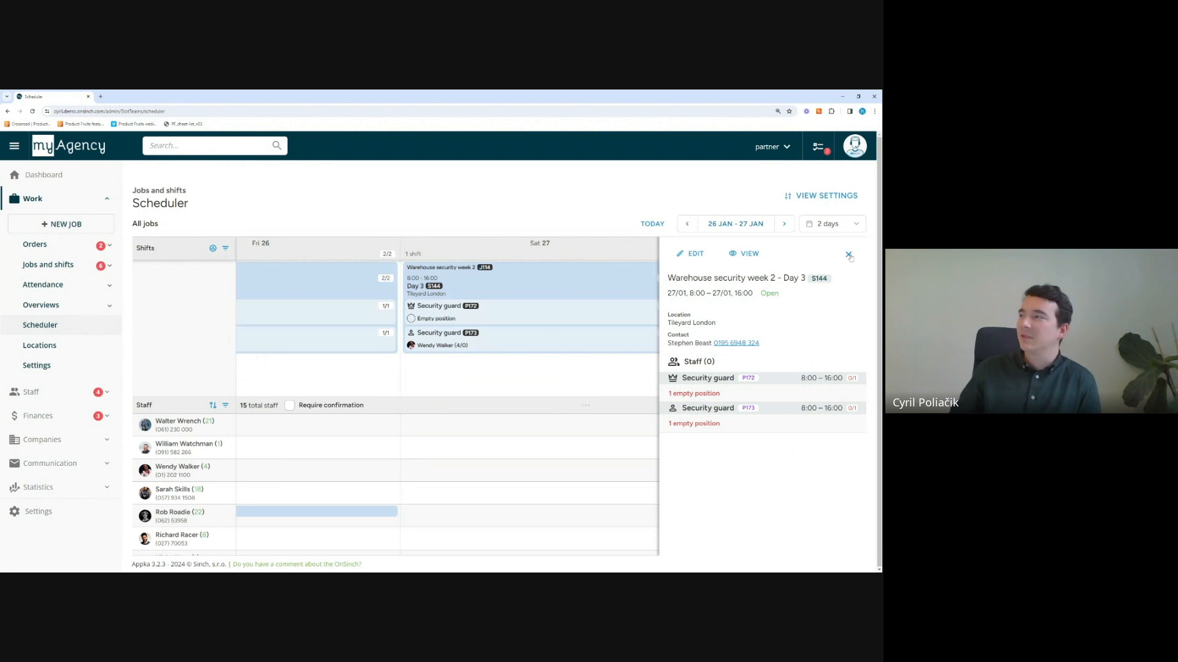
left_click(850, 256)
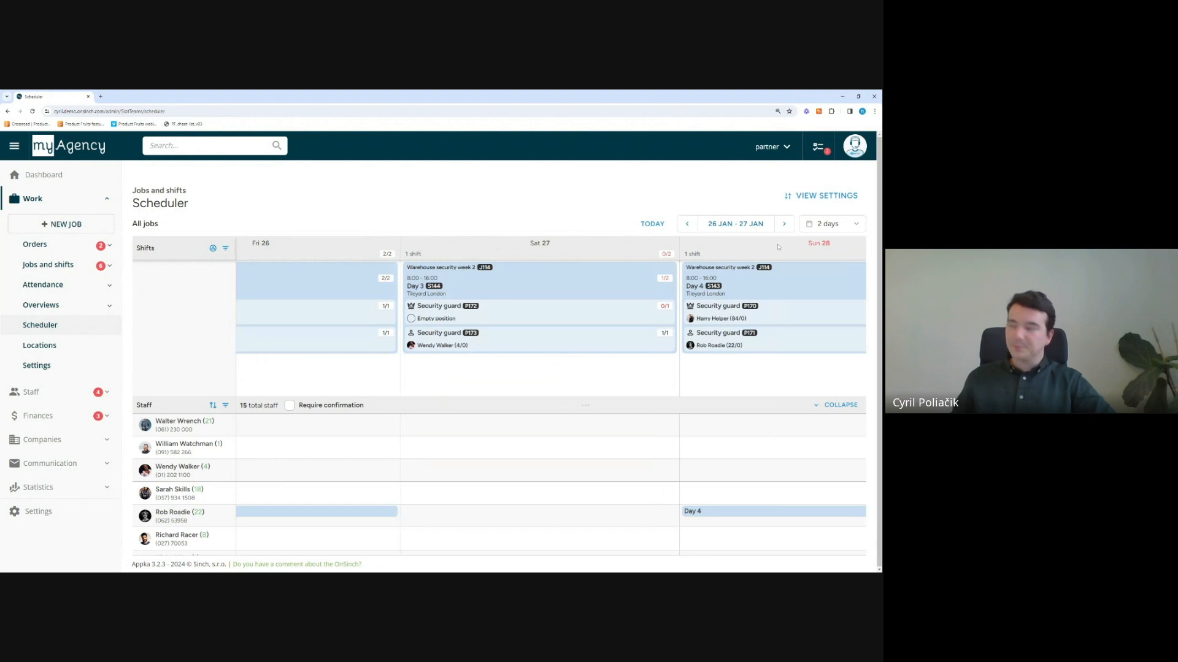
Show 7 days in the scheduler and shift the timeline to 30 Jan - 5 Feb
left_click(852, 226)
left_click(608, 377)
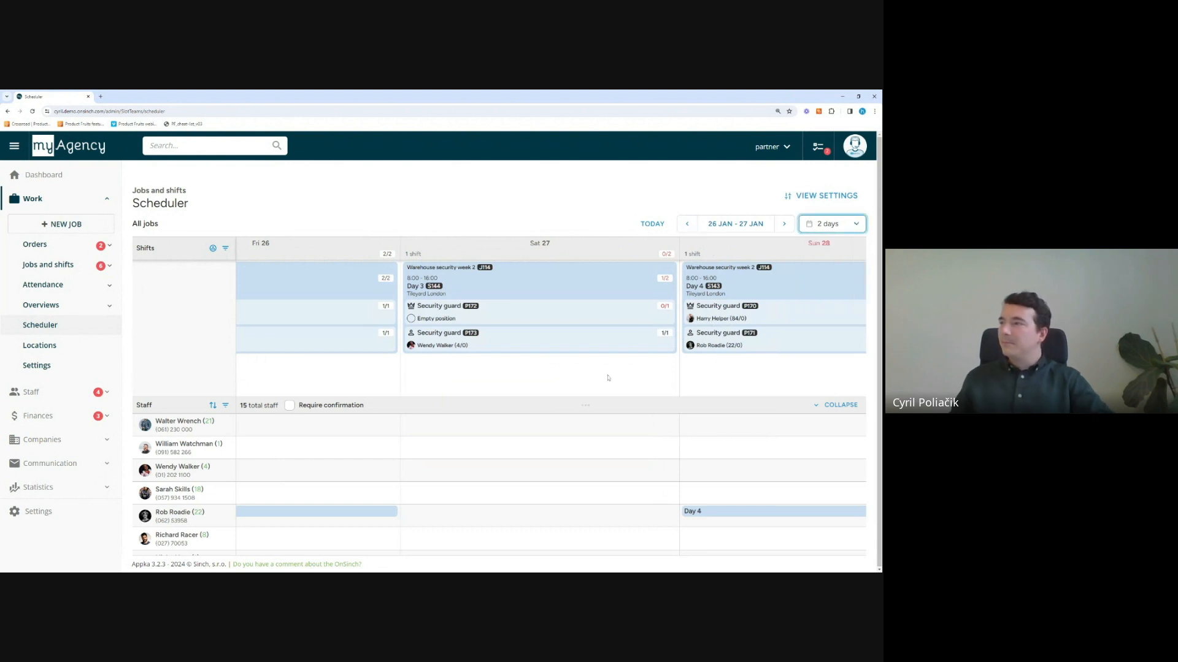
left_click(832, 224)
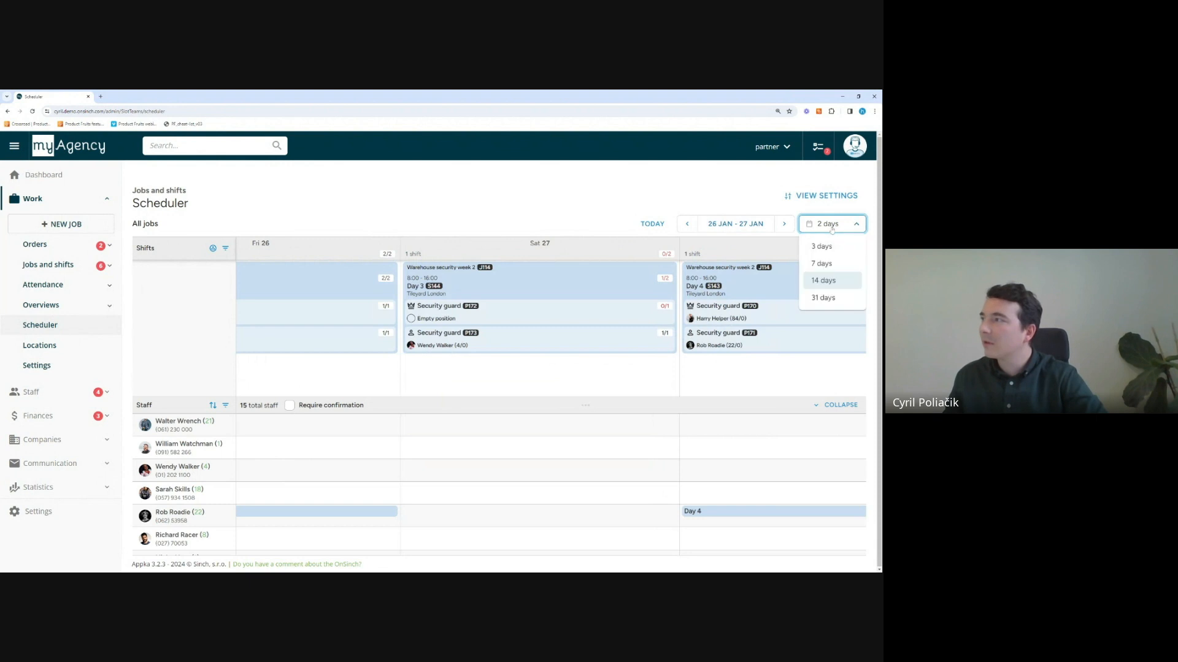
left_click(825, 264)
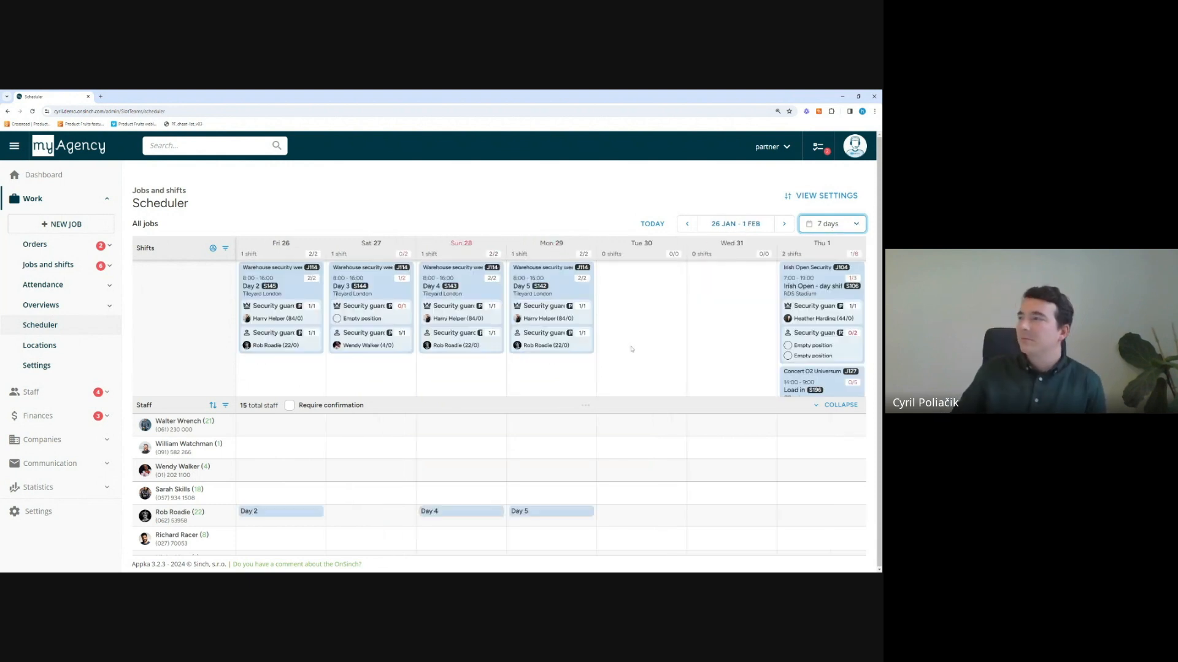
left_click_drag(695, 341, 459, 332)
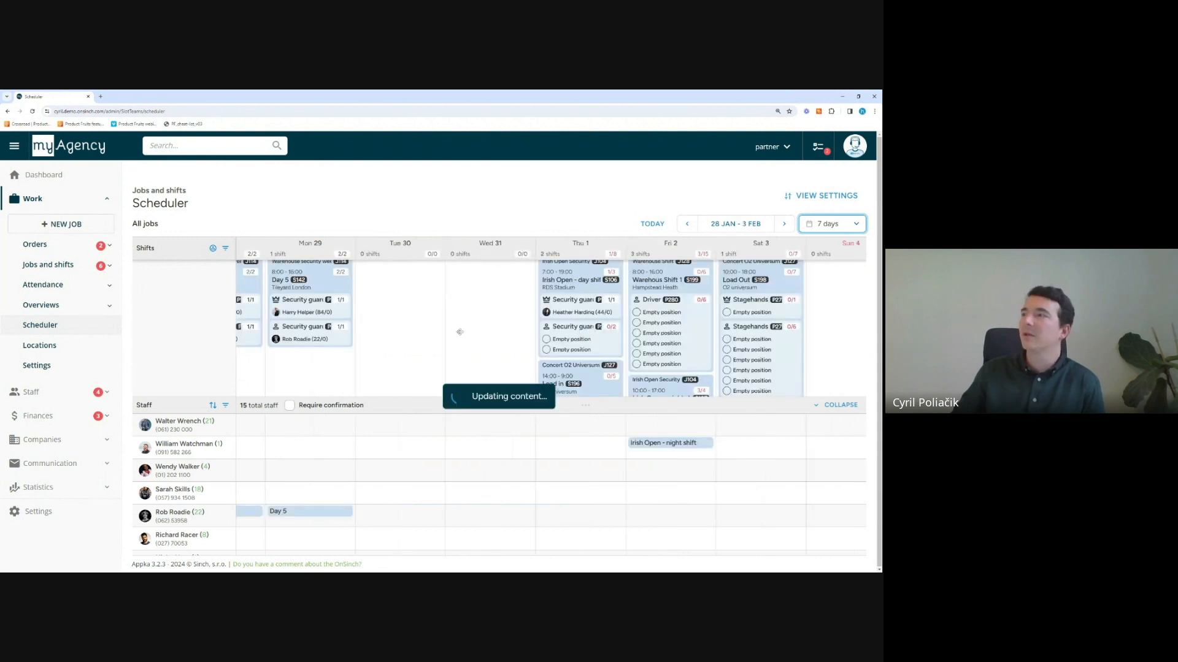
left_click_drag(517, 310, 358, 303)
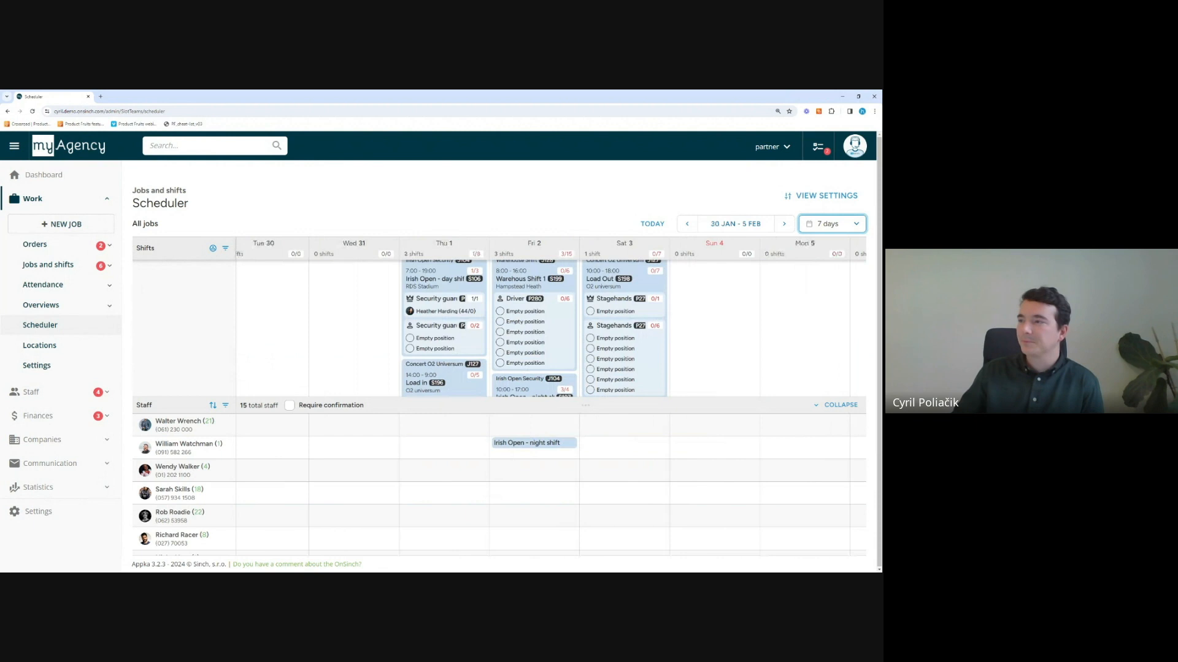
Collapse the staff list and apply the Compact display of positions in the view settings
left_click(841, 451)
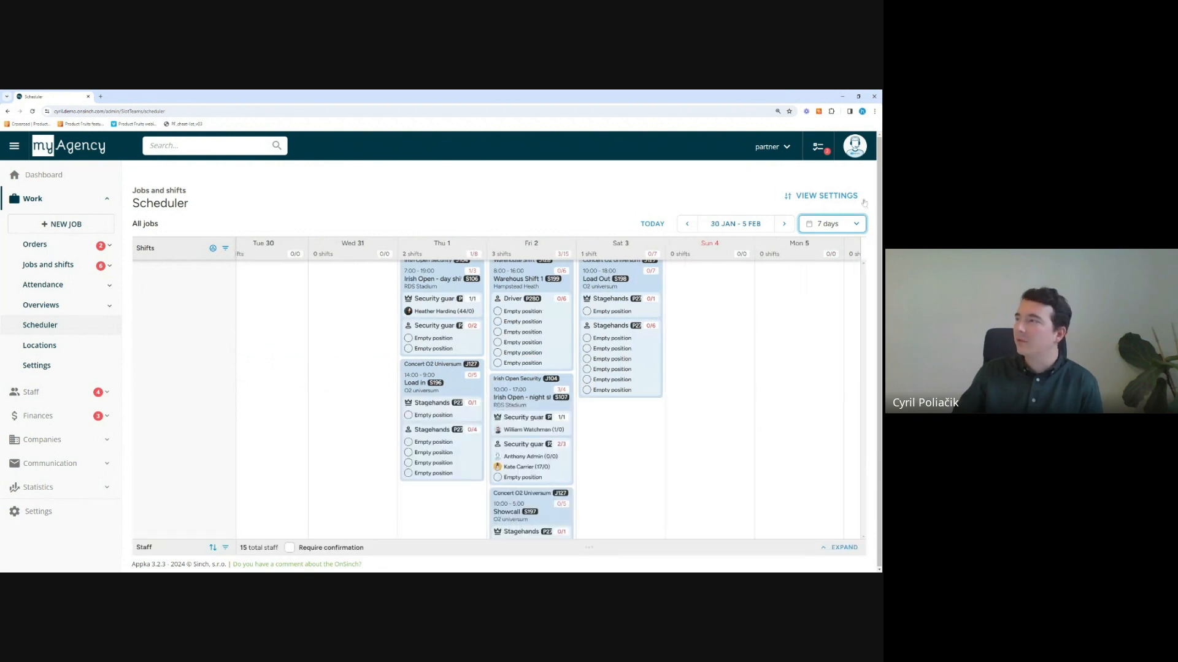
left_click(828, 195)
left_click(464, 306)
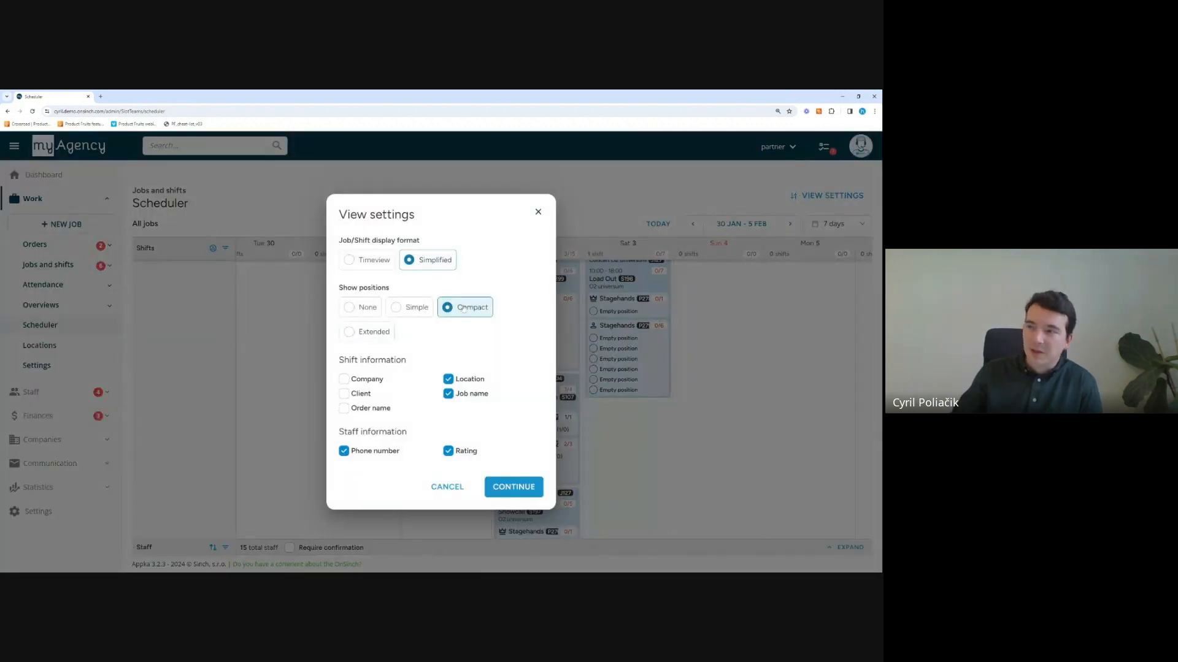
left_click(503, 485)
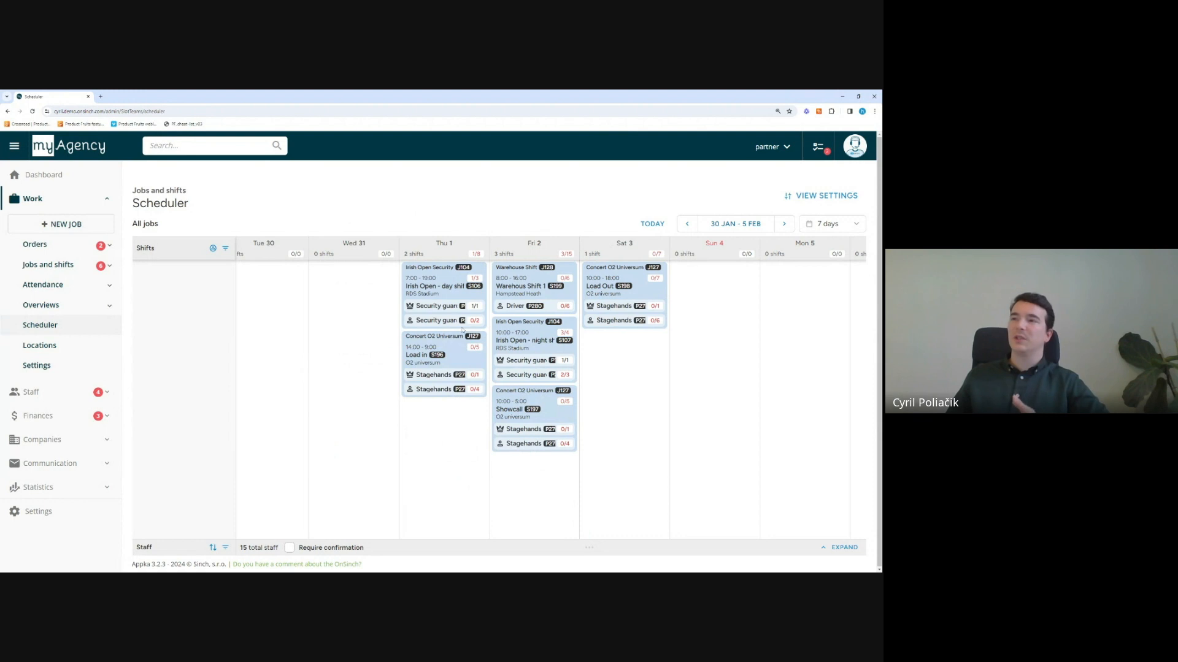
Filter the shifts by the orders Concert O2 Universum and Irish Open Security, and narrow the timeline to 1 Feb - 3 Feb
left_click(225, 249)
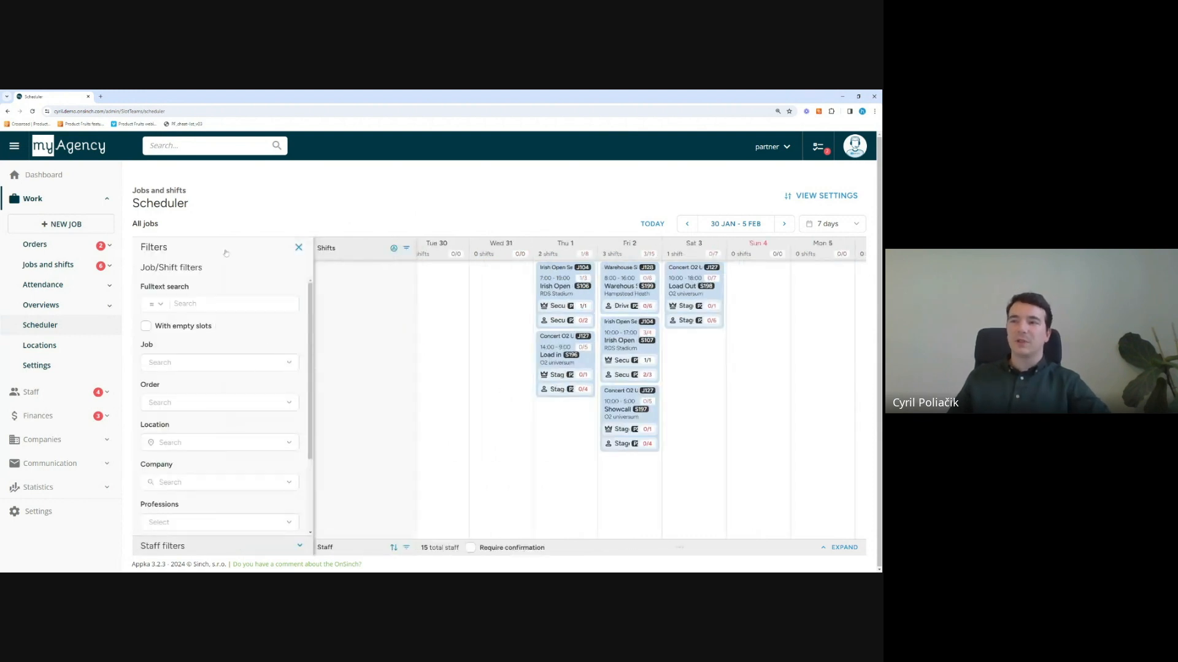
left_click(219, 403)
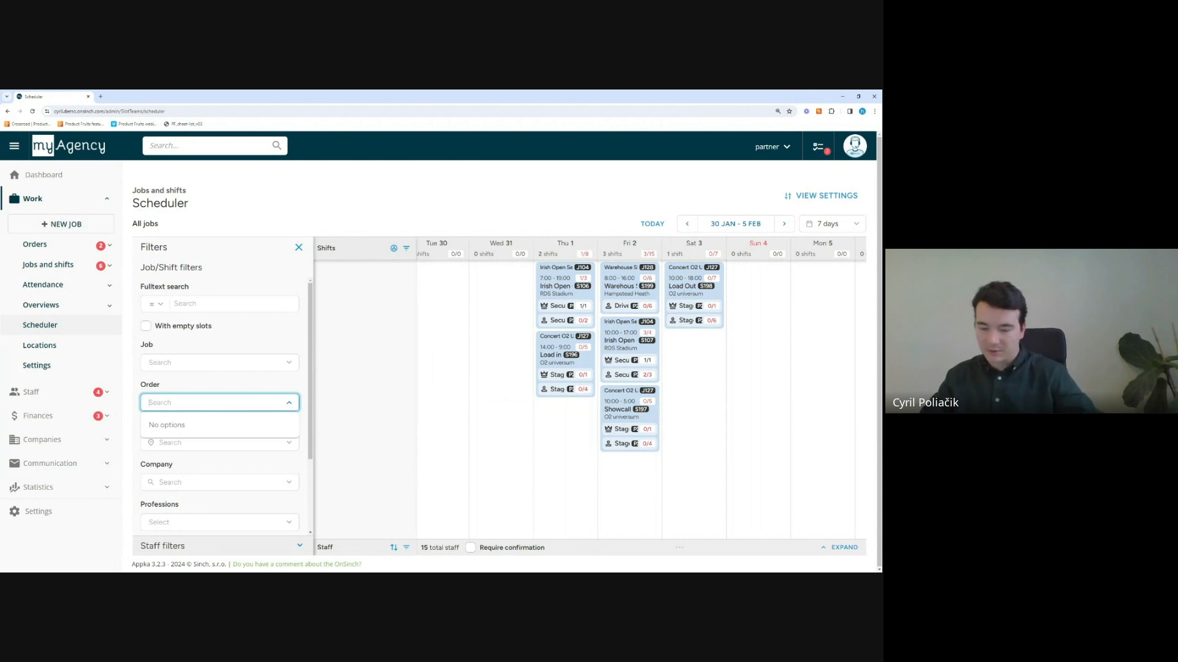
type("con")
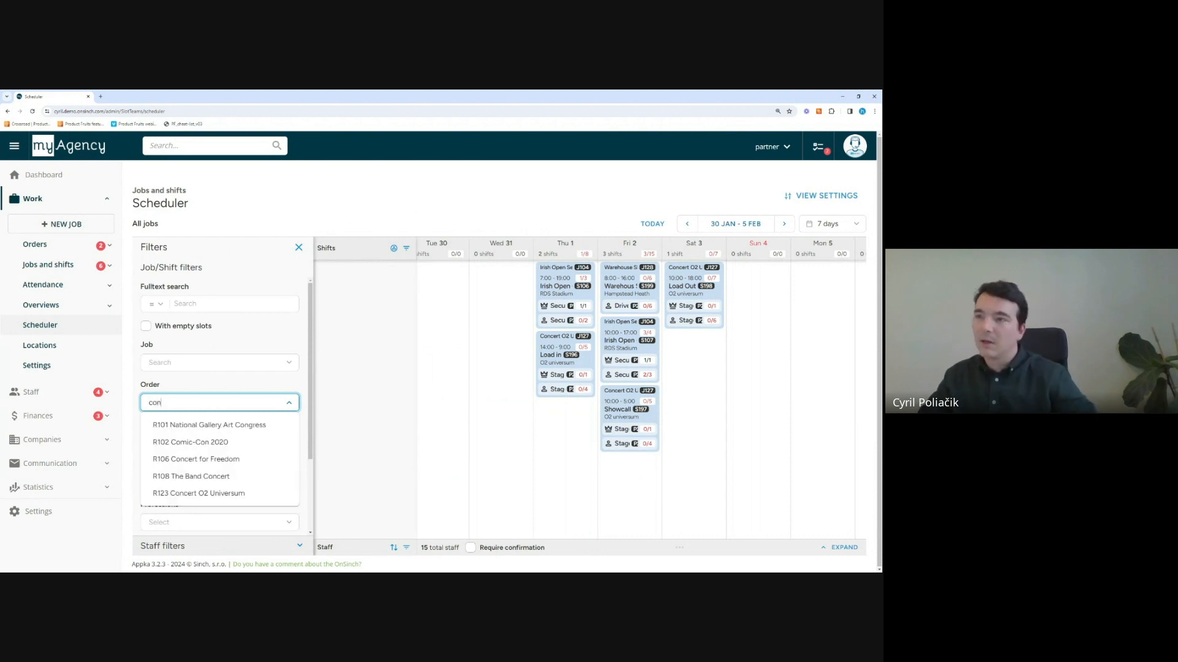
left_click(174, 494)
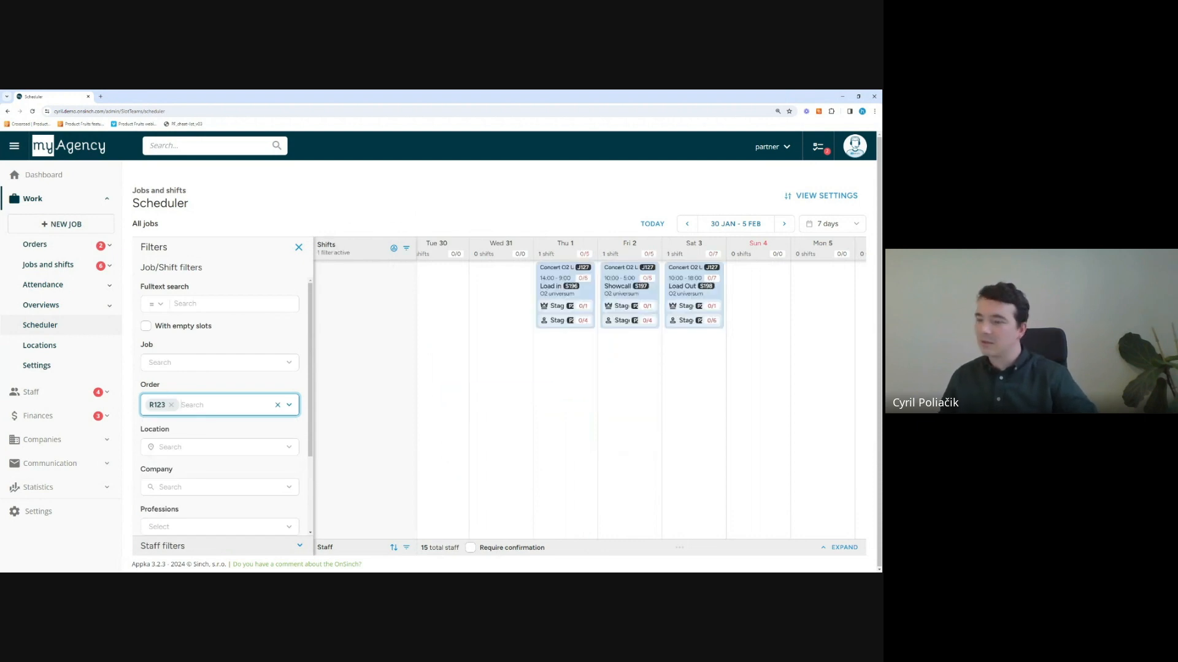
type("iris")
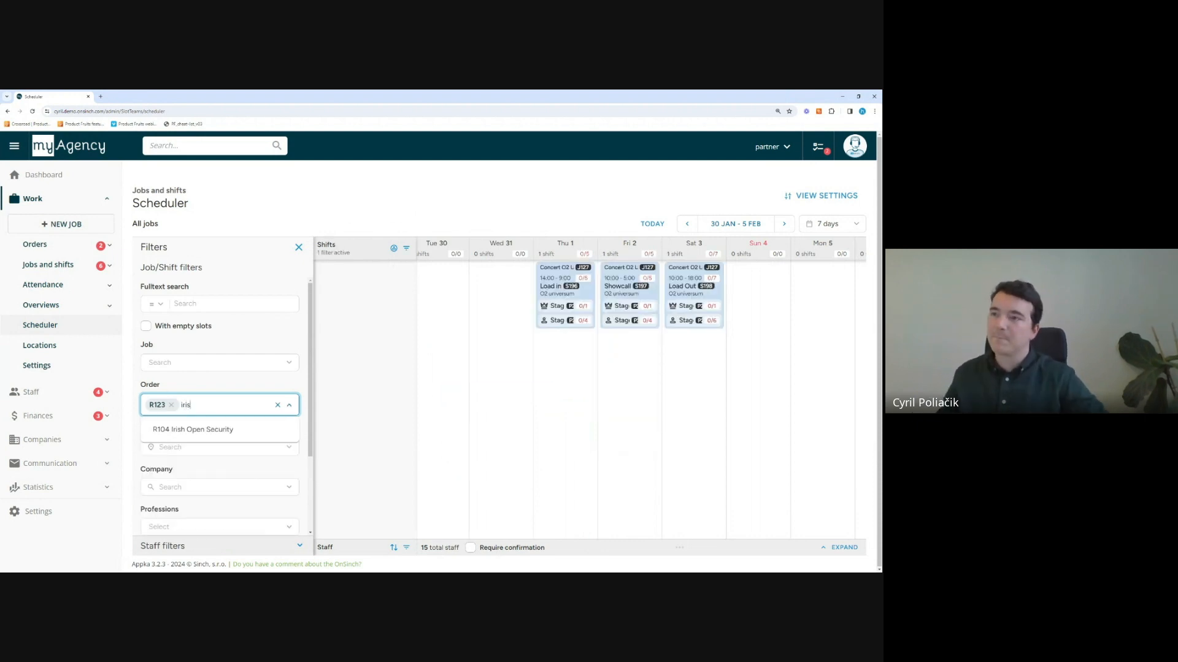
key("Return")
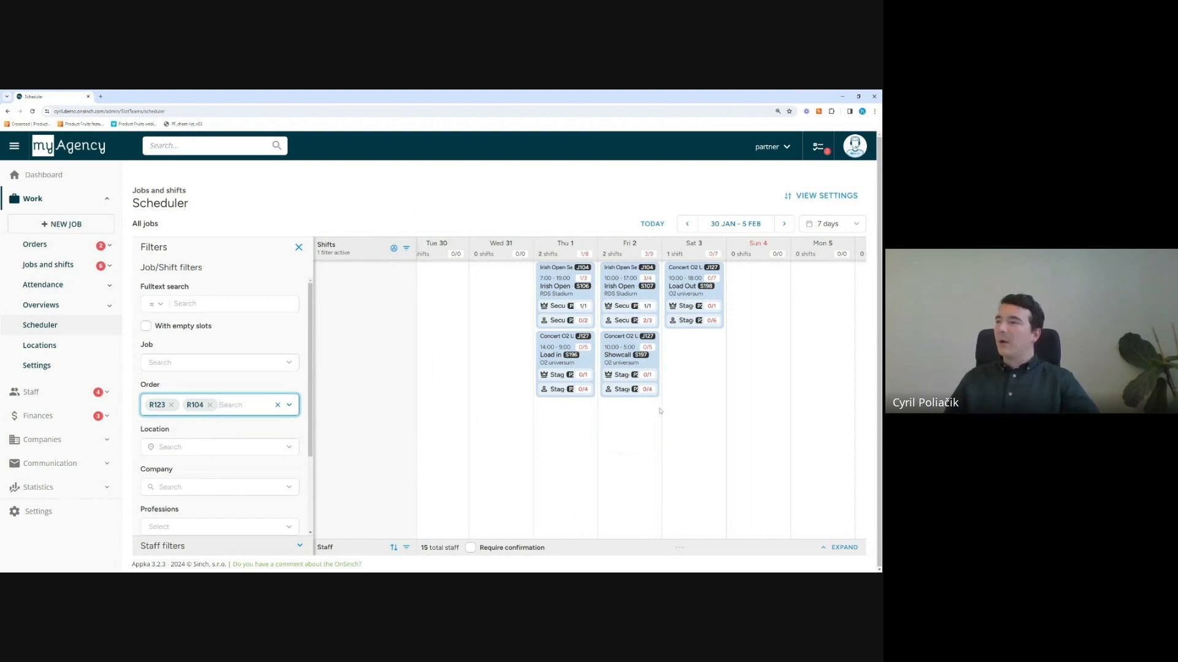
scroll(660, 399, "up", 5)
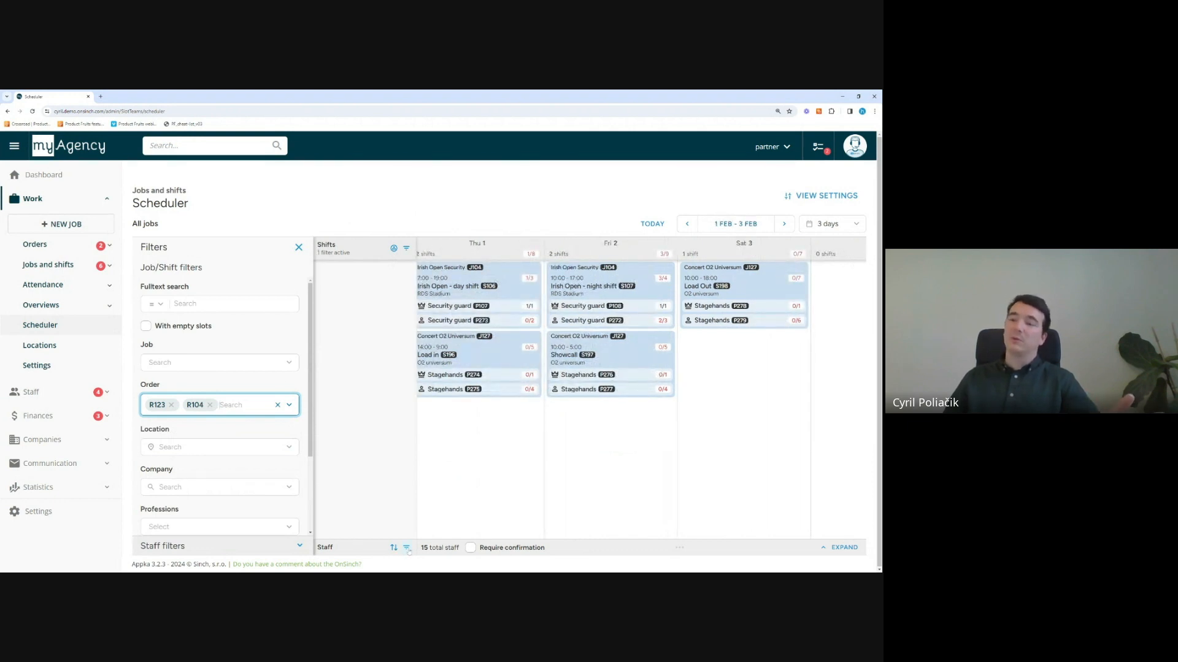
Set the staff filter's Available range from 30/01/2024 23:00 to 03/02/2024 23:00
left_click(407, 549)
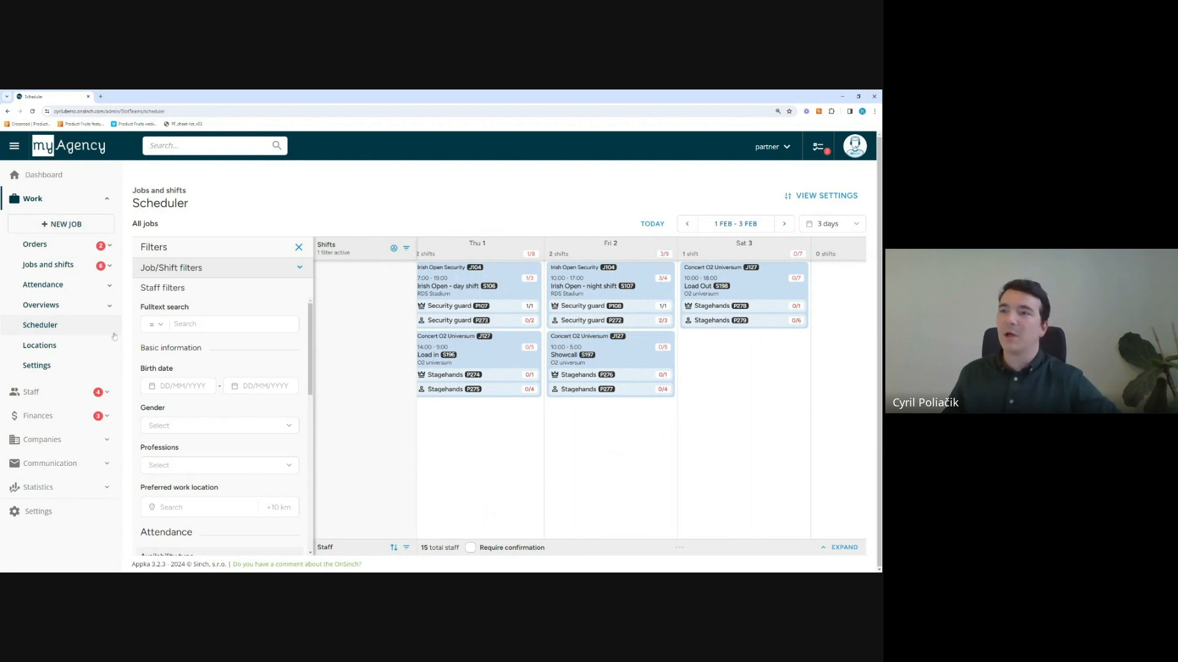
left_click(178, 386)
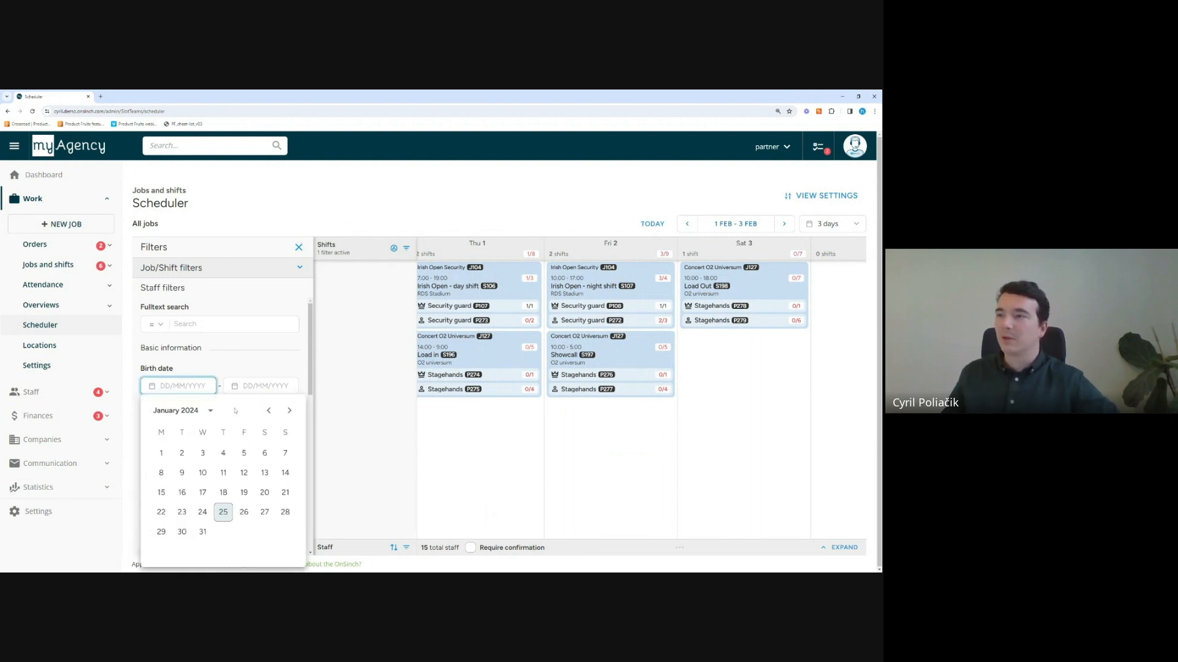
scroll(253, 359, "down", 5)
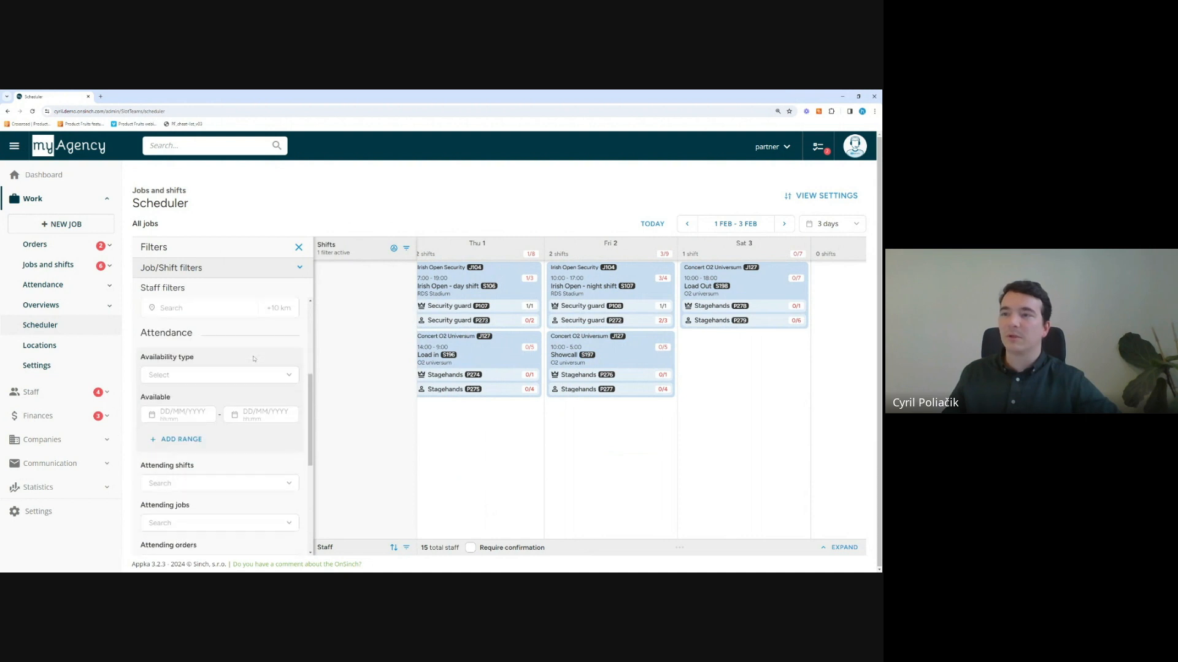
left_click(181, 407)
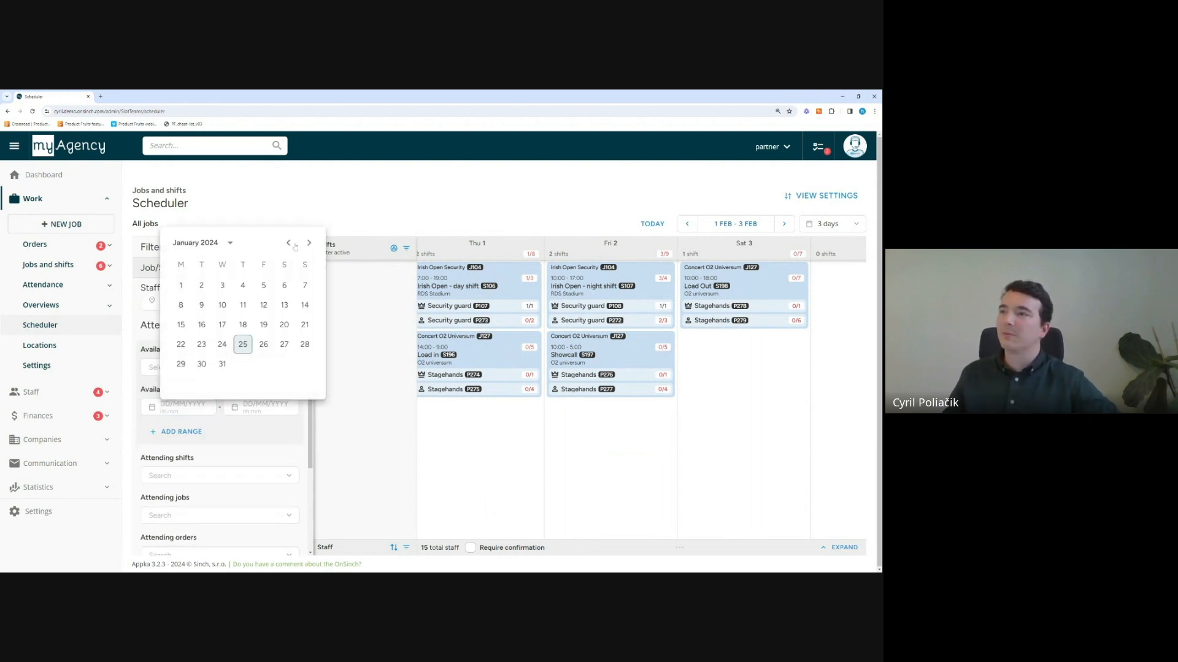
left_click(202, 364)
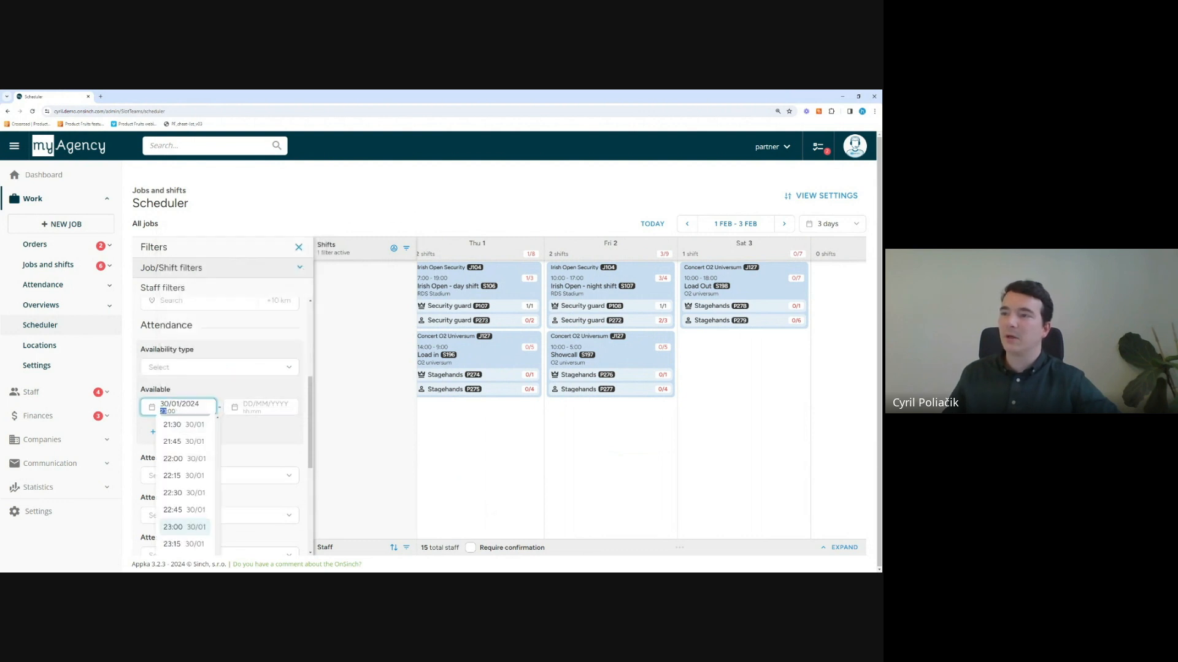
left_click(262, 405)
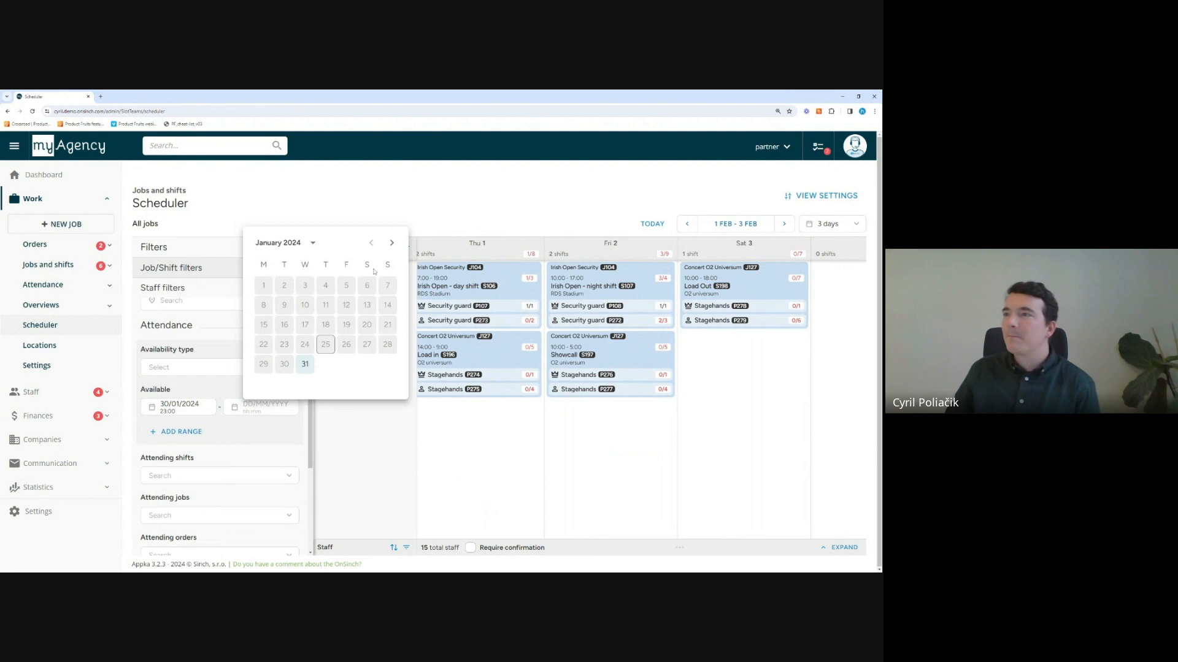
left_click(393, 243)
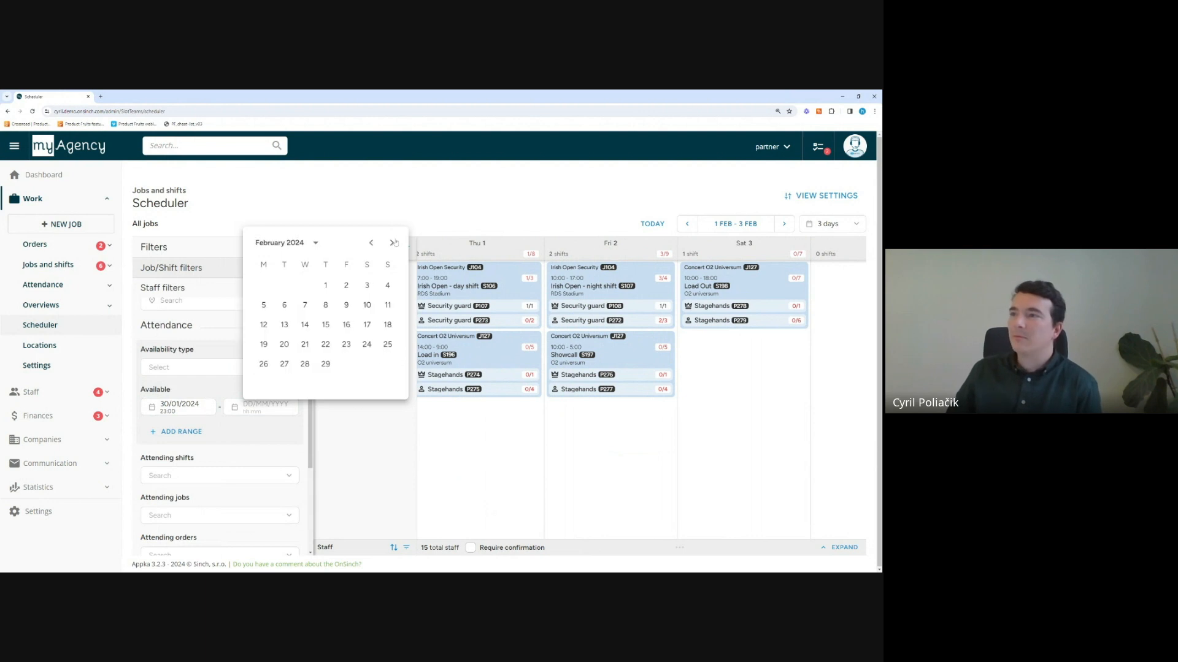
left_click(367, 286)
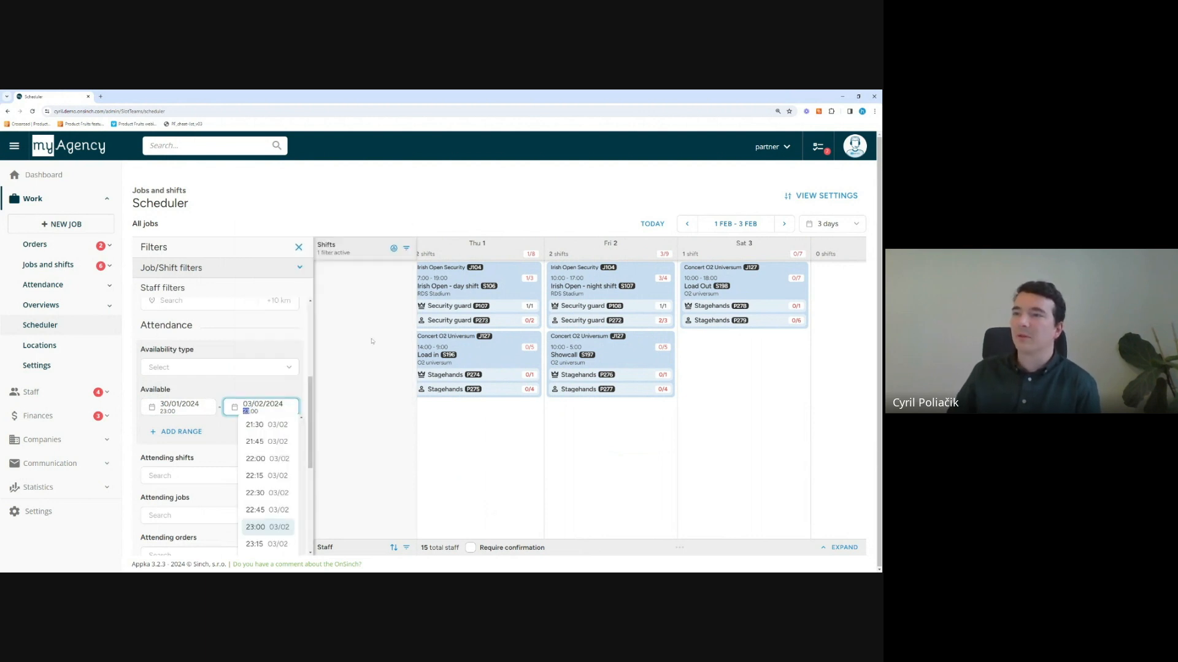
left_click(257, 527)
Set the staff filter's availability type to 'Not working during the selected time' and close the filters
left_click(287, 369)
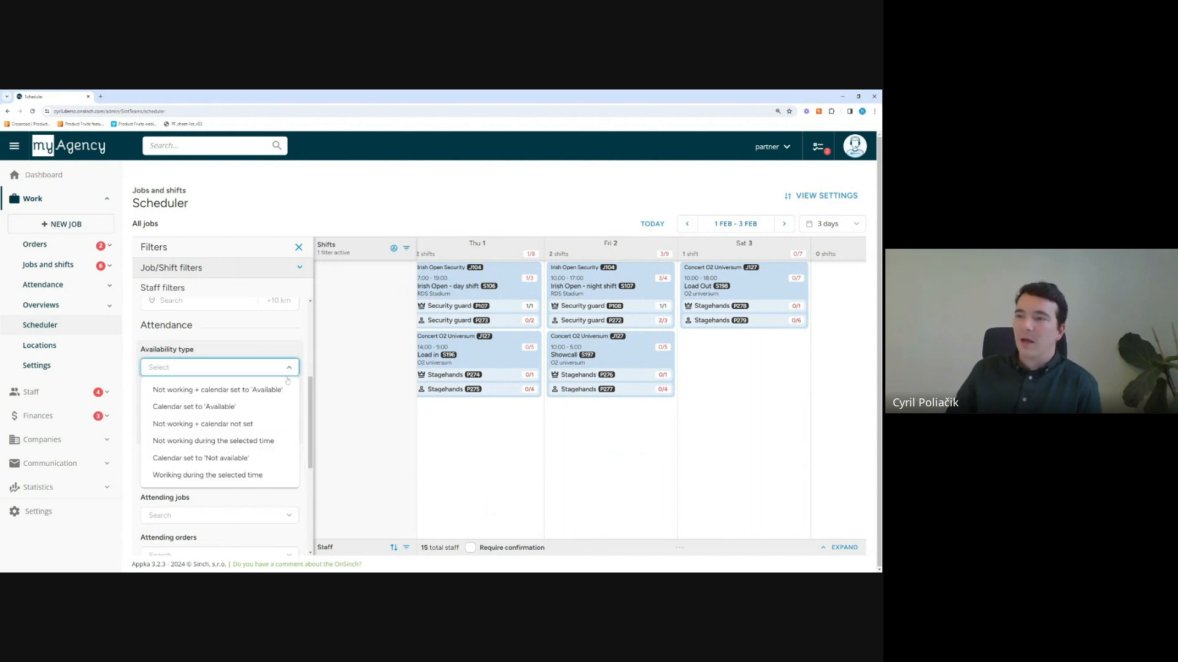
left_click(222, 442)
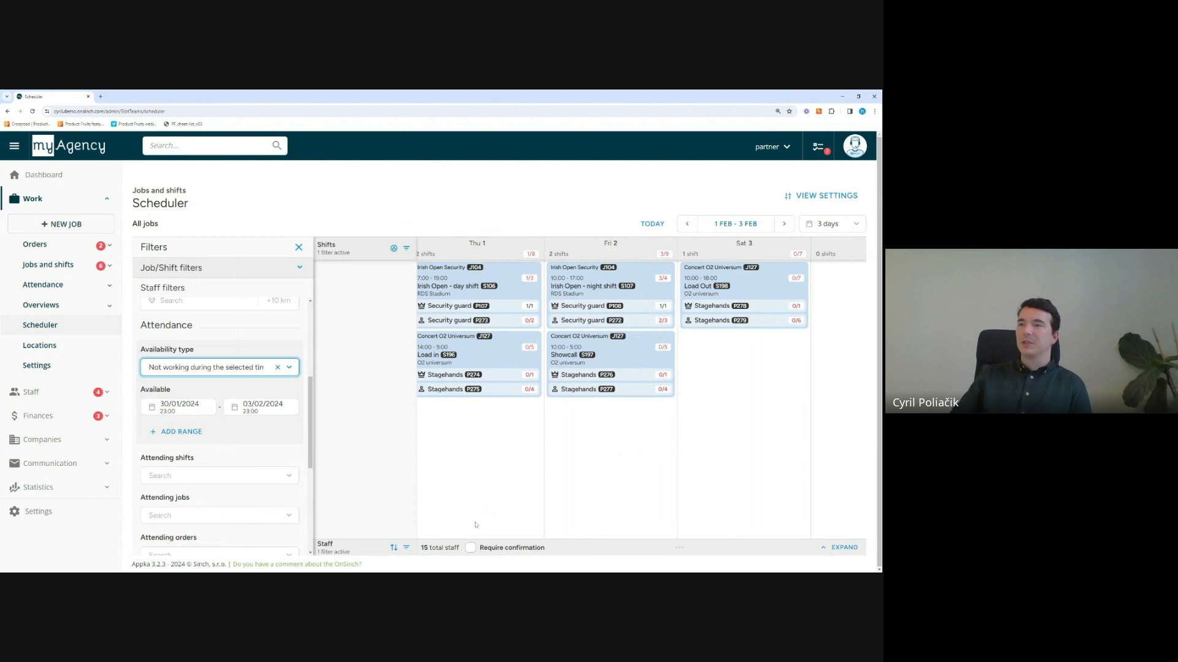
left_click(298, 247)
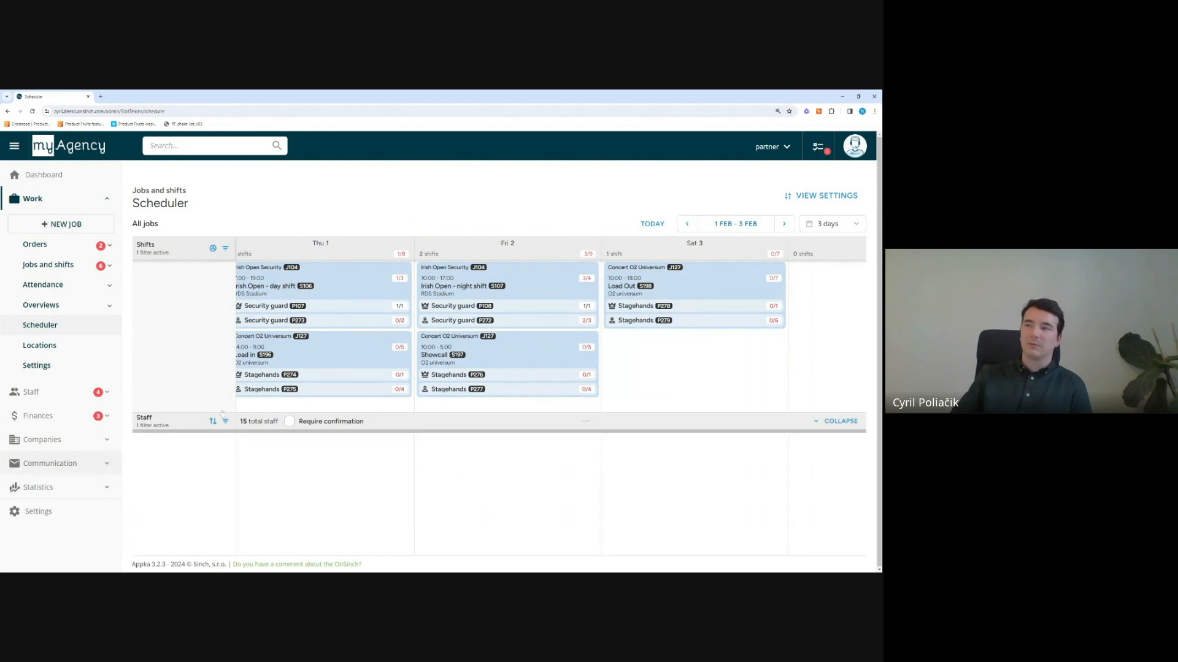
Assign the third listed staff member to Stagehands P277 of Friday's Showcall and the fourth to Stagehands P275 of Thursday's Load in
left_click_drag(655, 362, 731, 358)
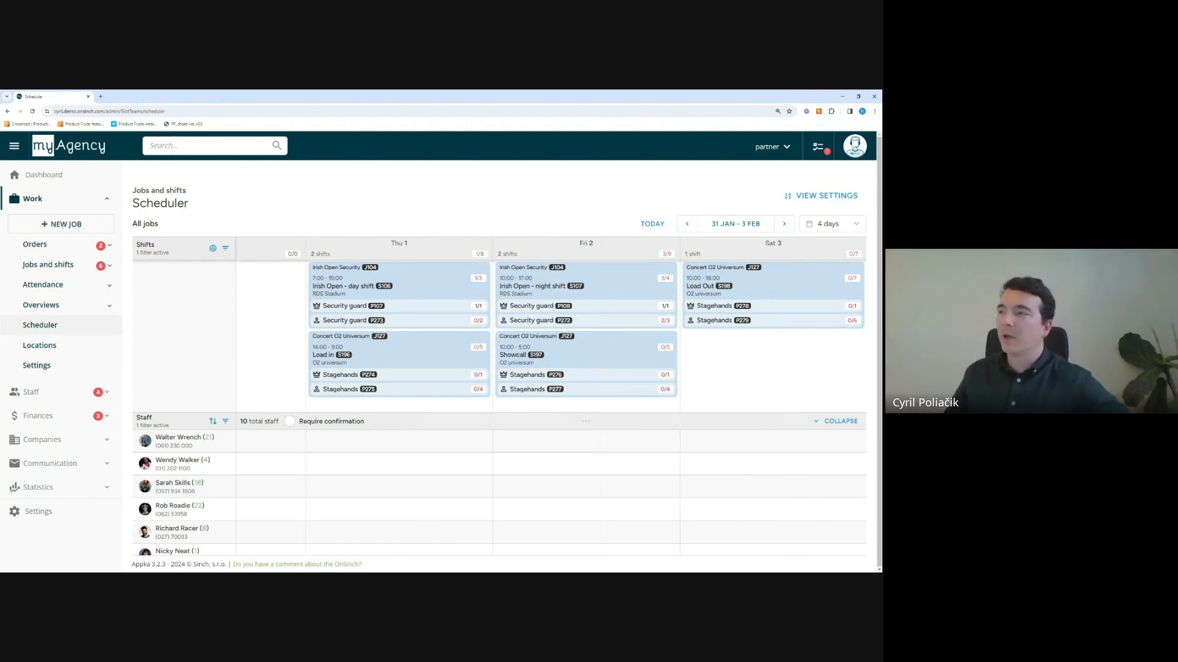
left_click_drag(166, 484, 561, 396)
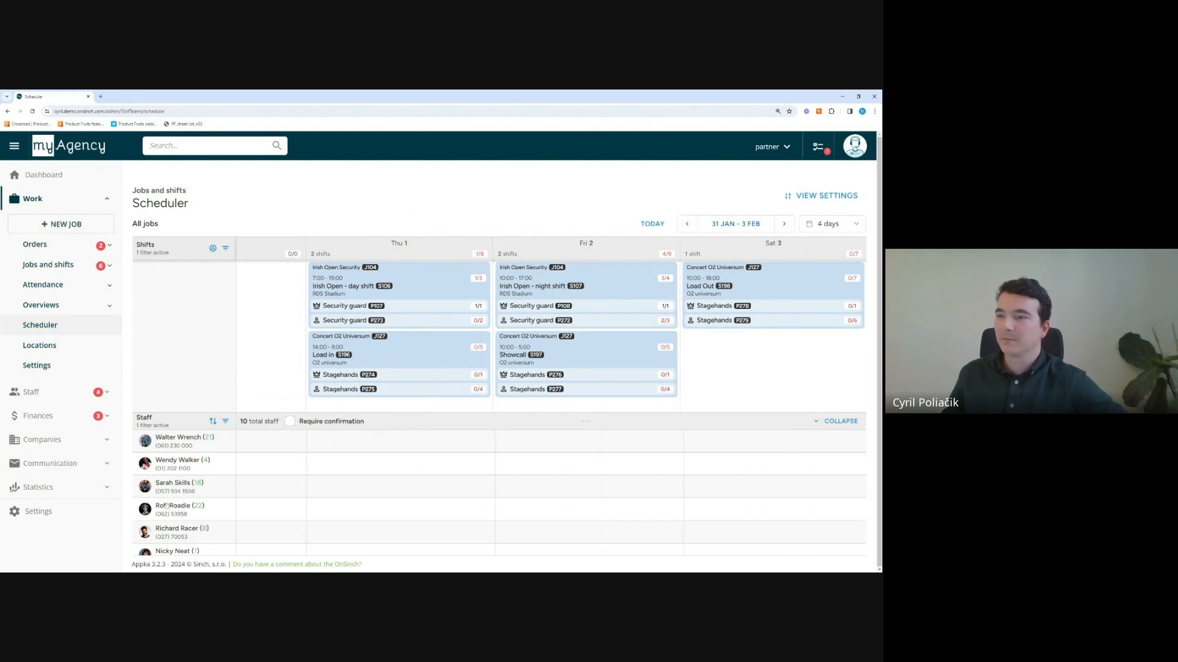
left_click_drag(165, 506, 398, 389)
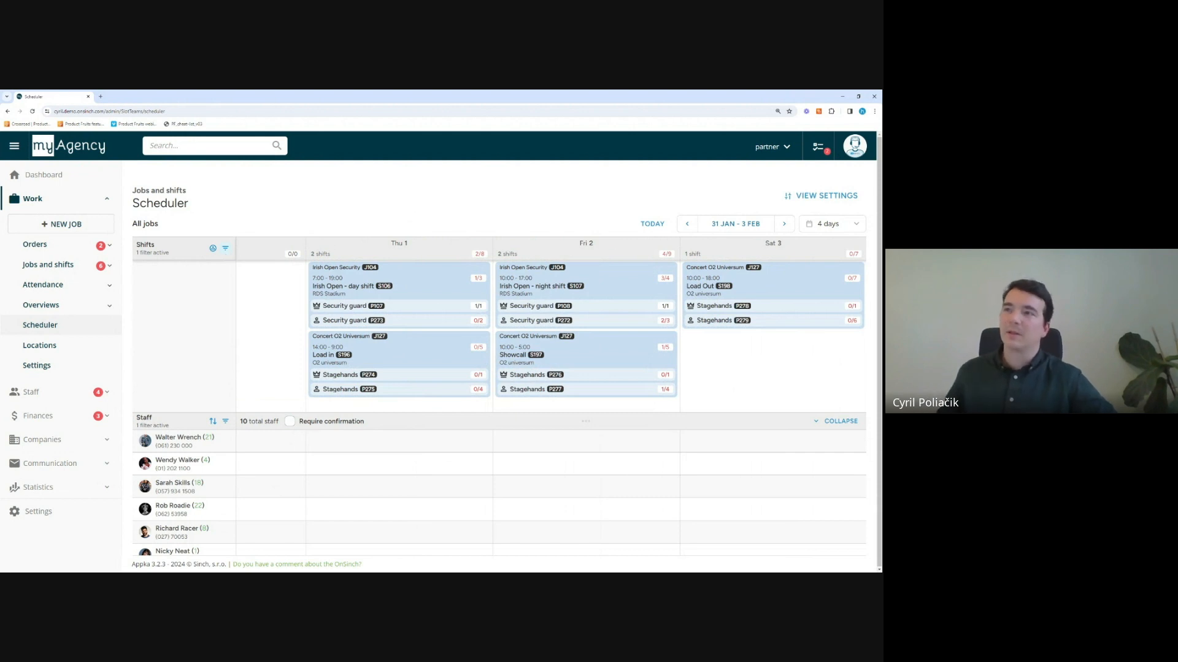
Remove both selected orders from the job and shift filters
left_click(226, 249)
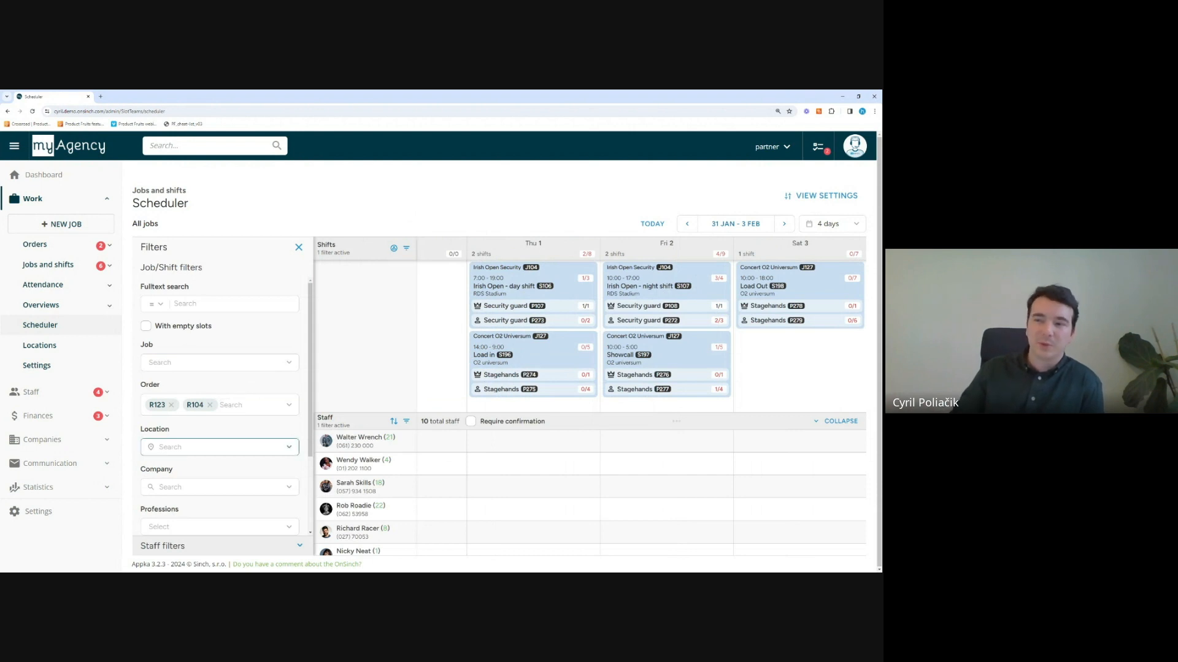
scroll(220, 399, "down", 1)
scroll(235, 410, "down", 1)
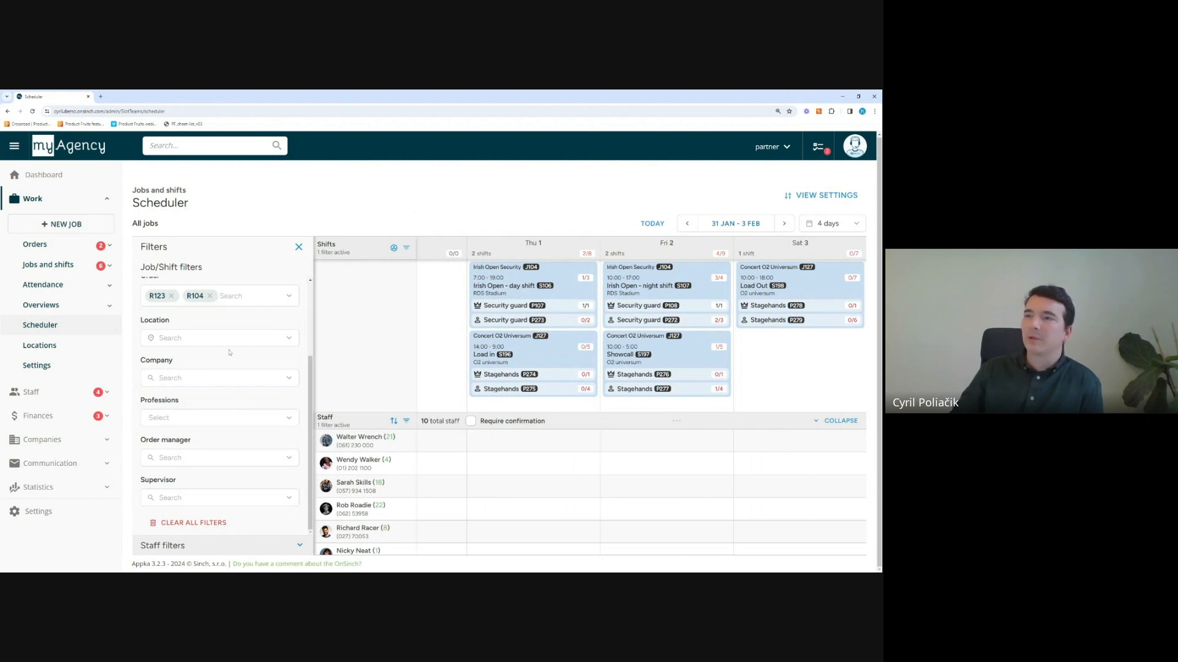
left_click(210, 295)
left_click(173, 297)
Filter the shifts by the first listed supervisor and remove that supervisor filter again
left_click(208, 497)
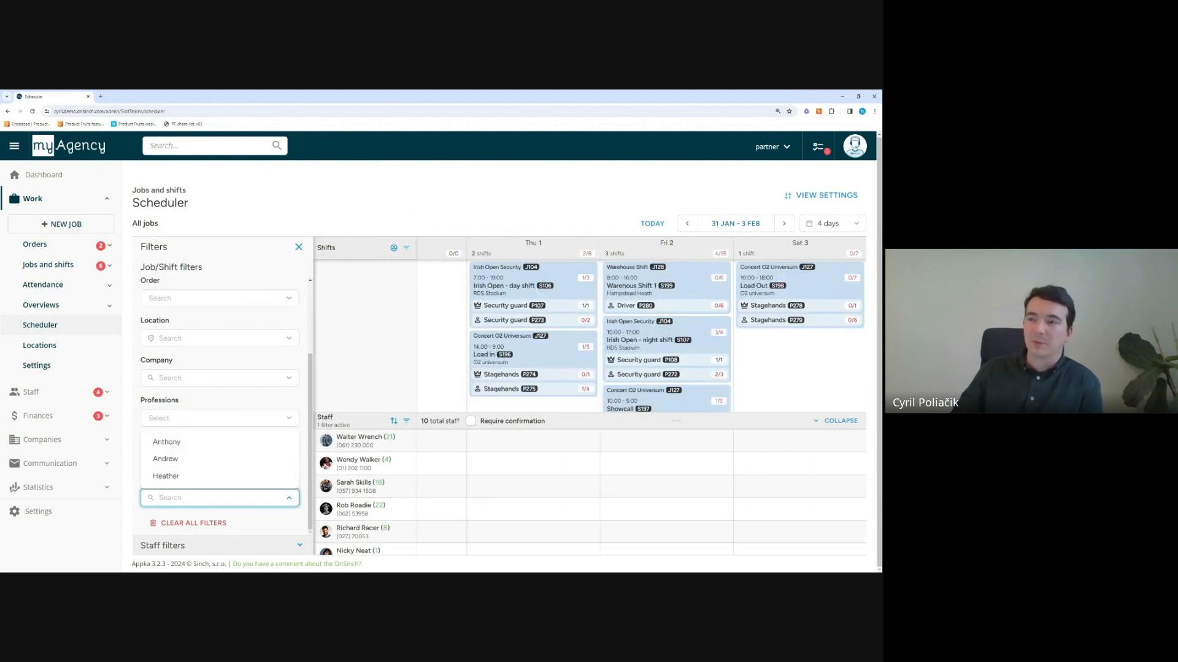
left_click(171, 443)
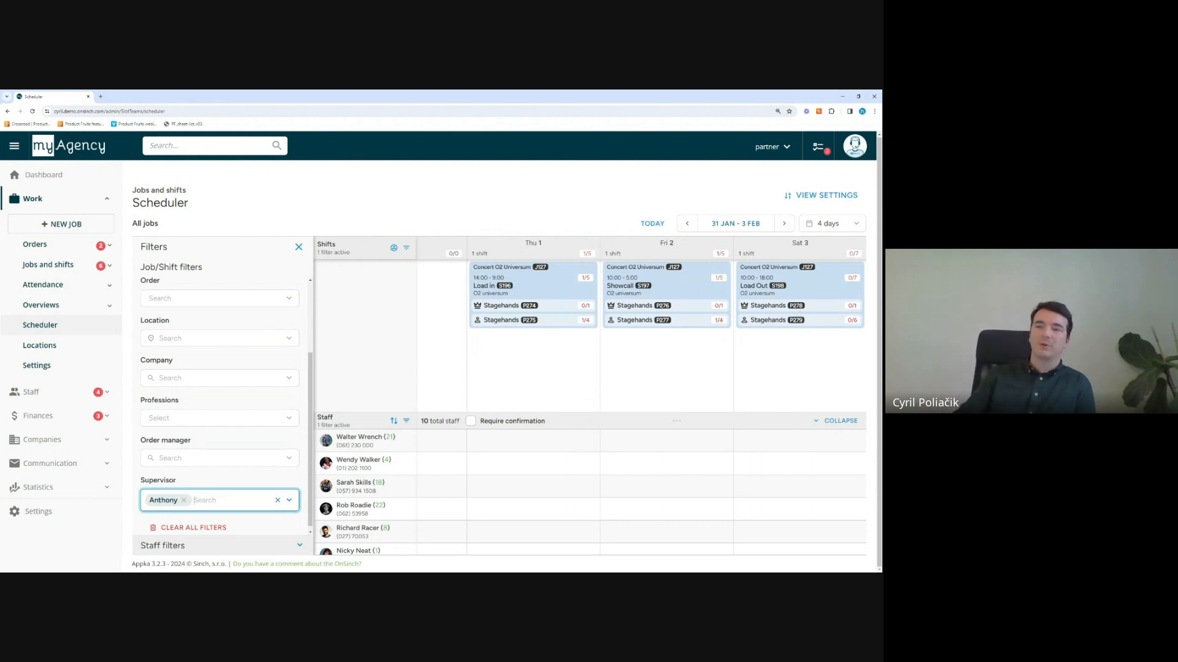
left_click(183, 501)
Filter the shifts by the first listed order manager, clear that filter again and close the filters
left_click(178, 458)
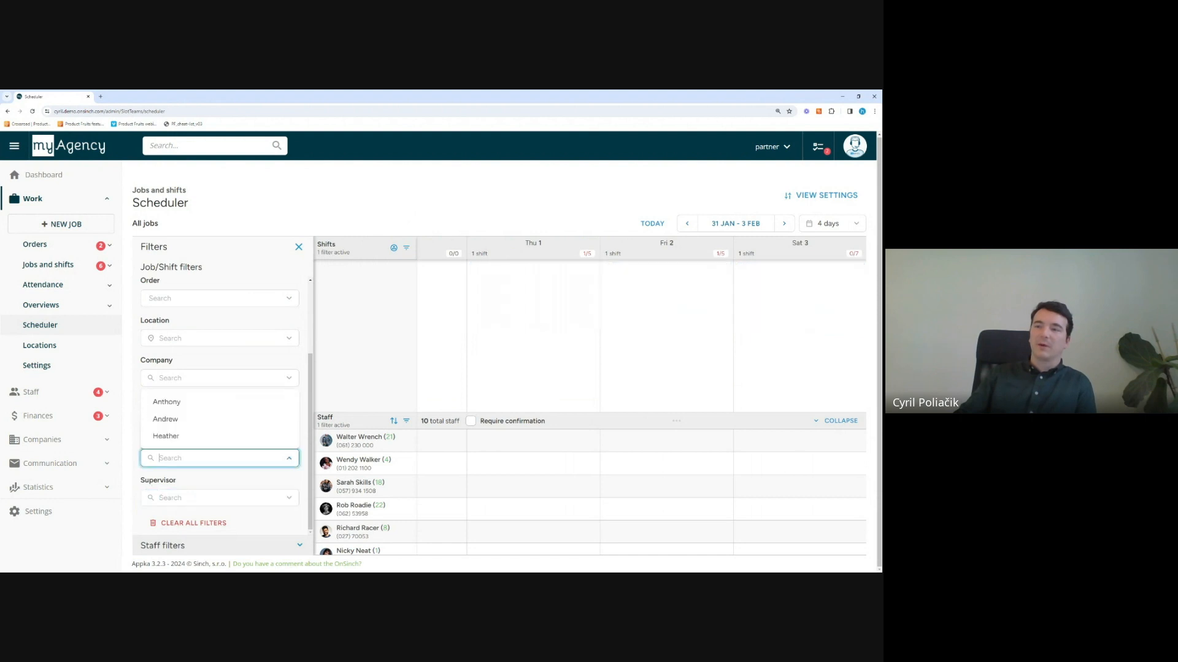
left_click(166, 403)
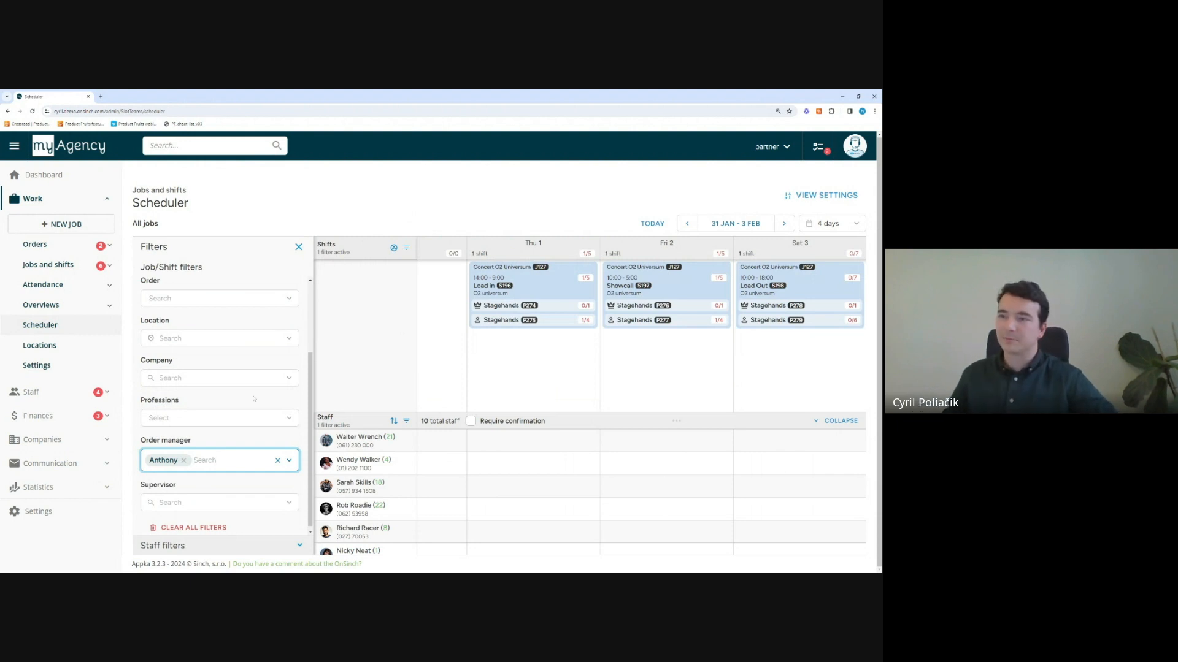
key("BackSpace")
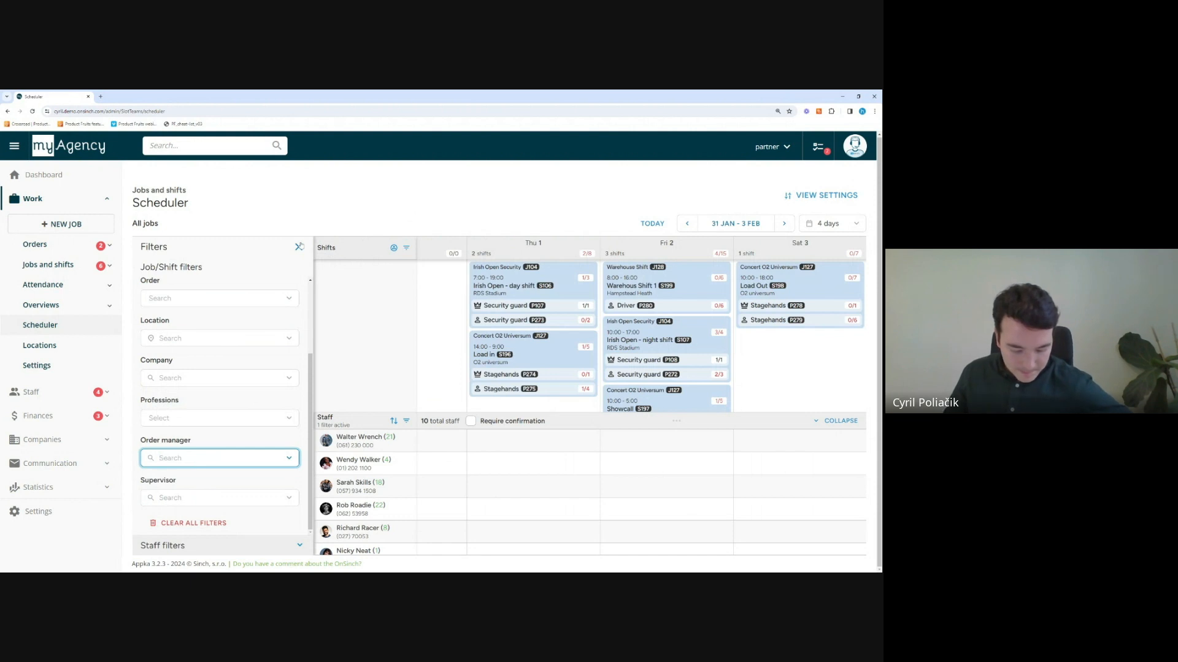
left_click(299, 247)
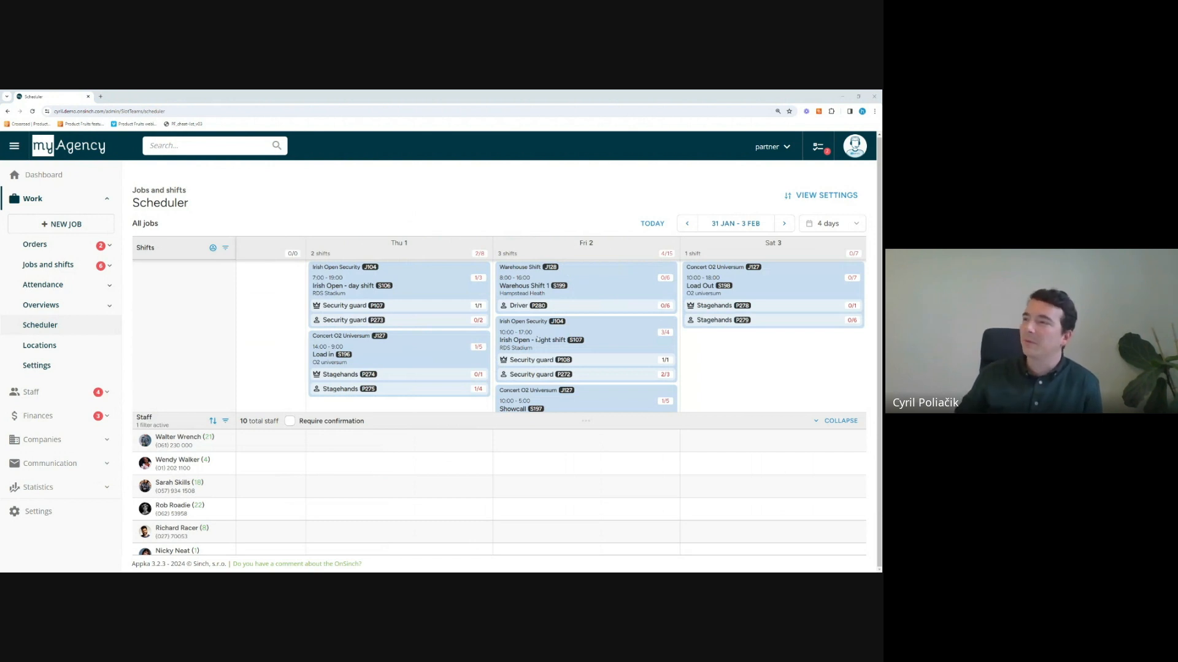
Open the details of Friday 2's Irish Open - night shift
scroll(526, 314, "down", 1)
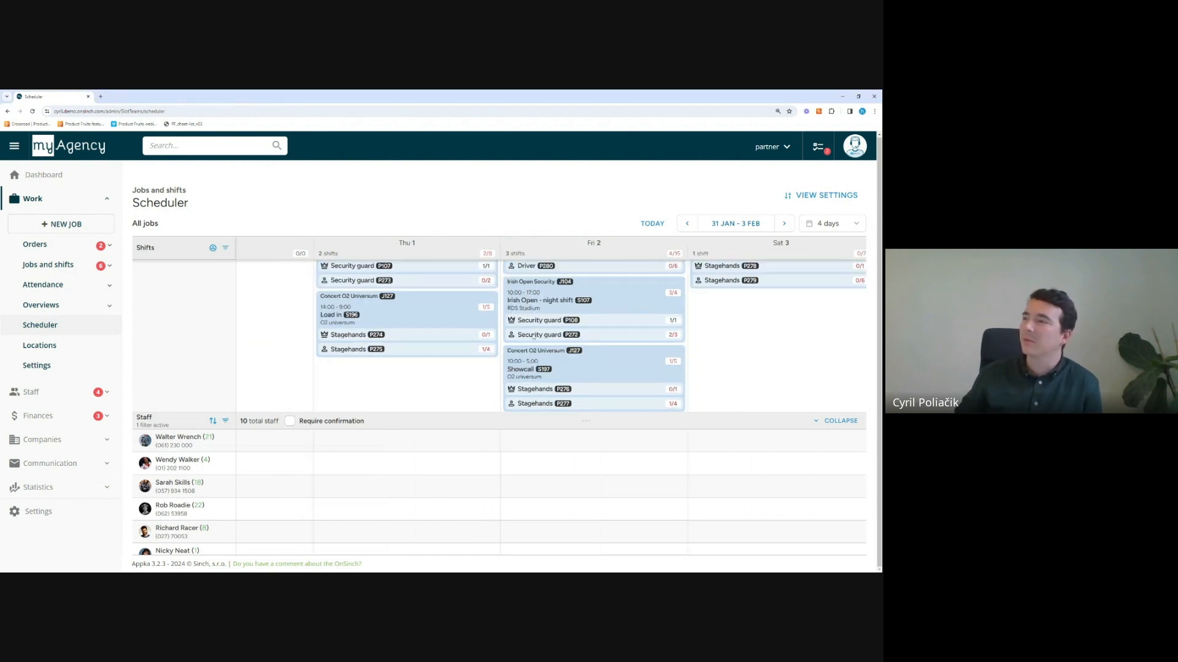
left_click(534, 337)
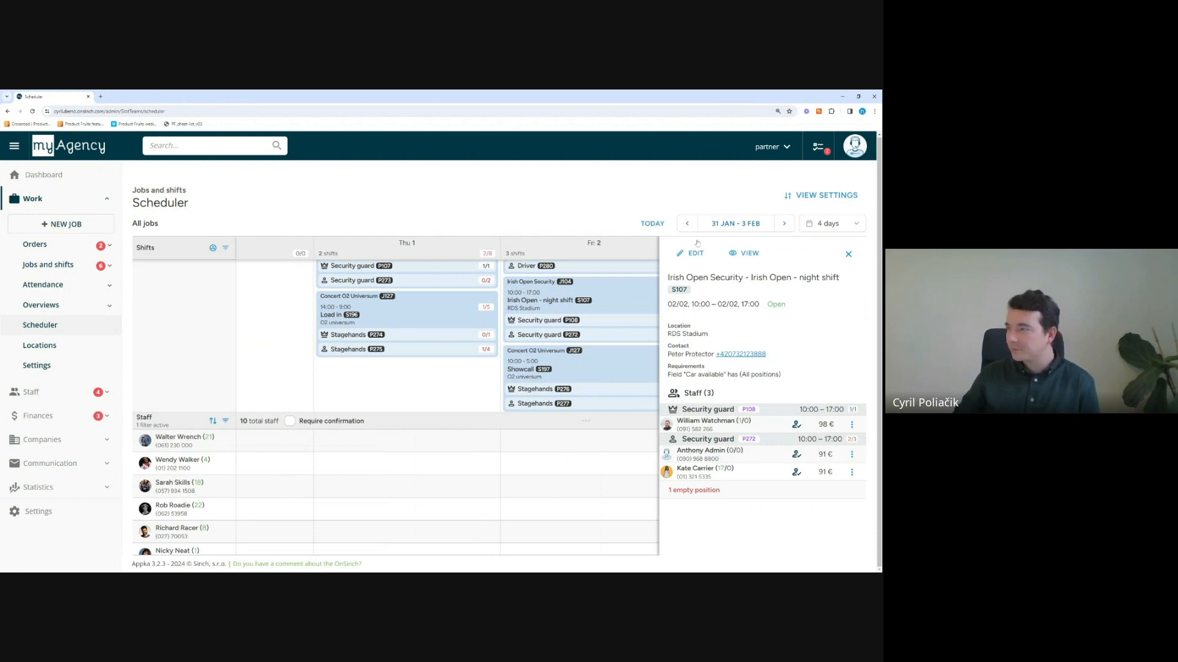